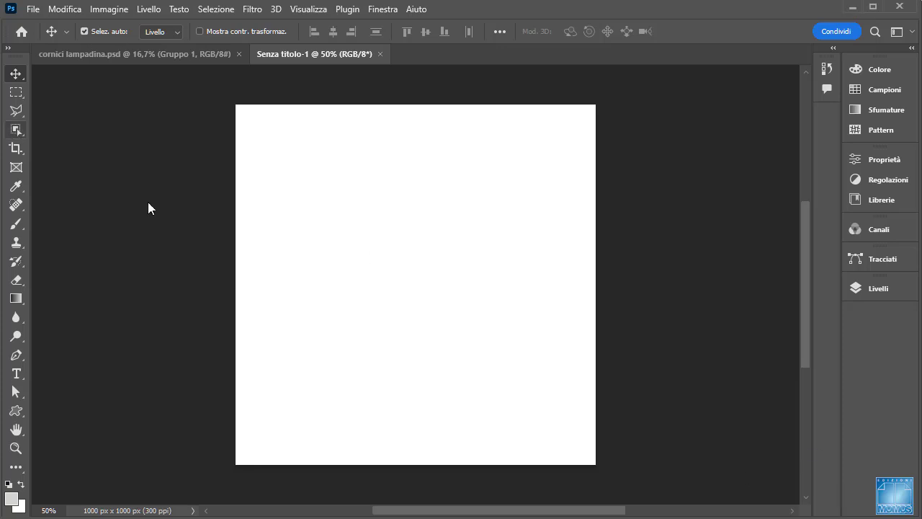
Step: Float the Layers panel beside the canvas and add an empty layer, Livello 1
left_click(16, 130)
left_click(879, 288)
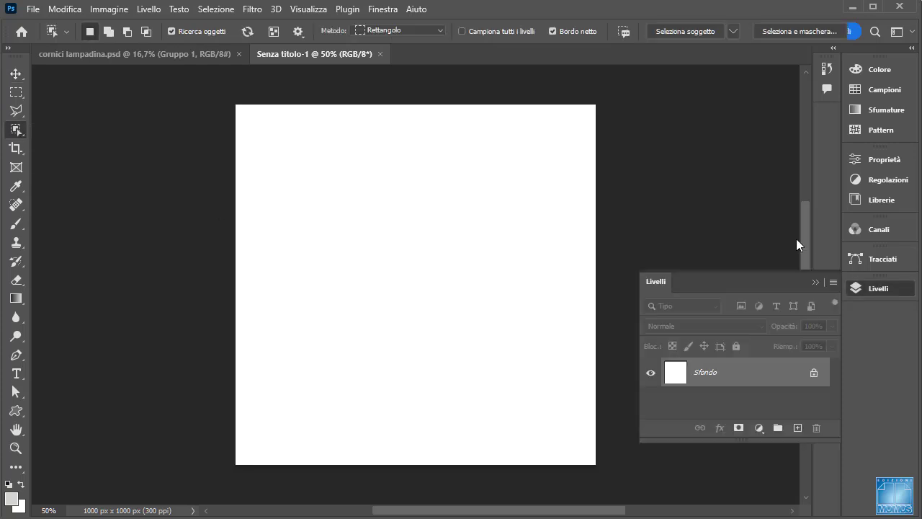
left_click_drag(701, 287, 663, 153)
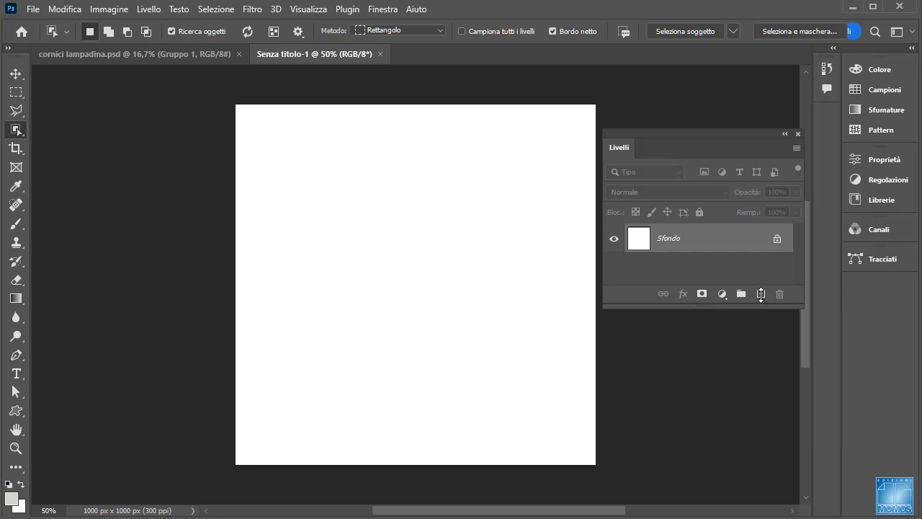
left_click(761, 294)
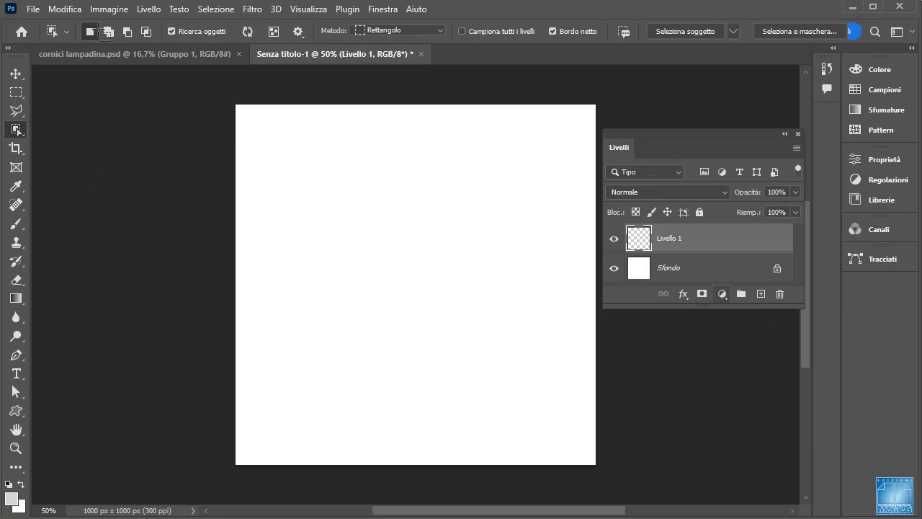
Step: After trying elliptical frames, draw a roughly 700 × 390 px rectangular frame, Cornice 1, near the top
left_click(16, 168)
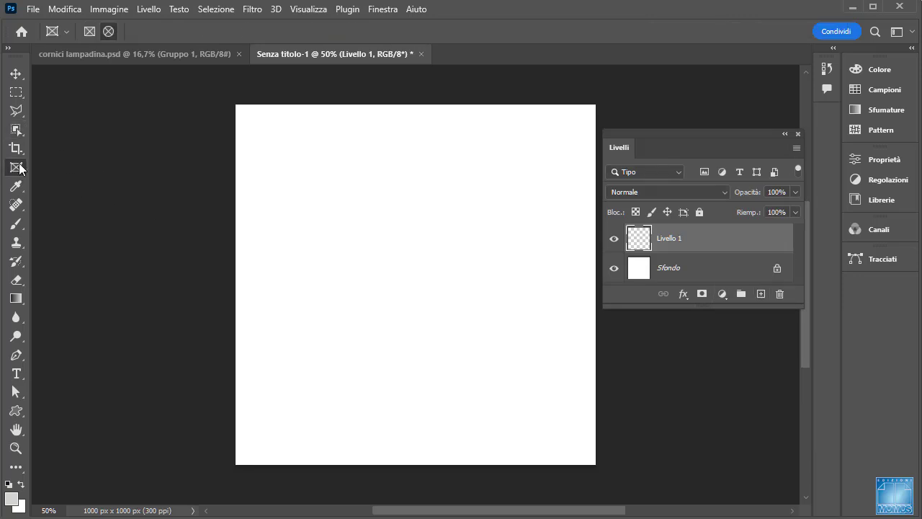
left_click(108, 31)
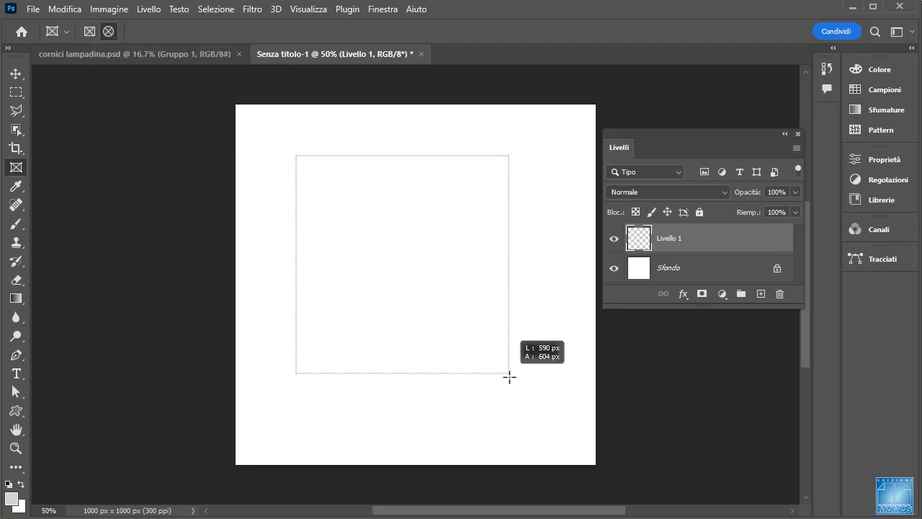
left_click_drag(296, 156, 515, 384)
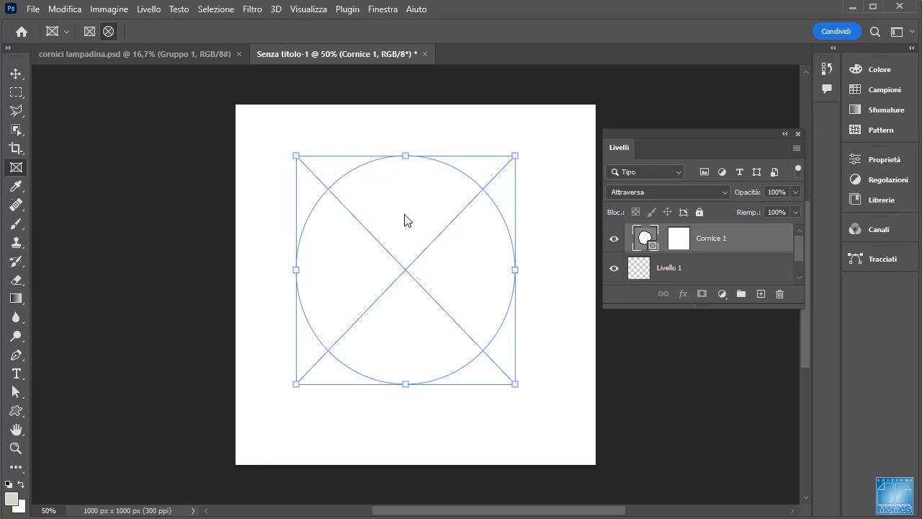
key("ctrl+z")
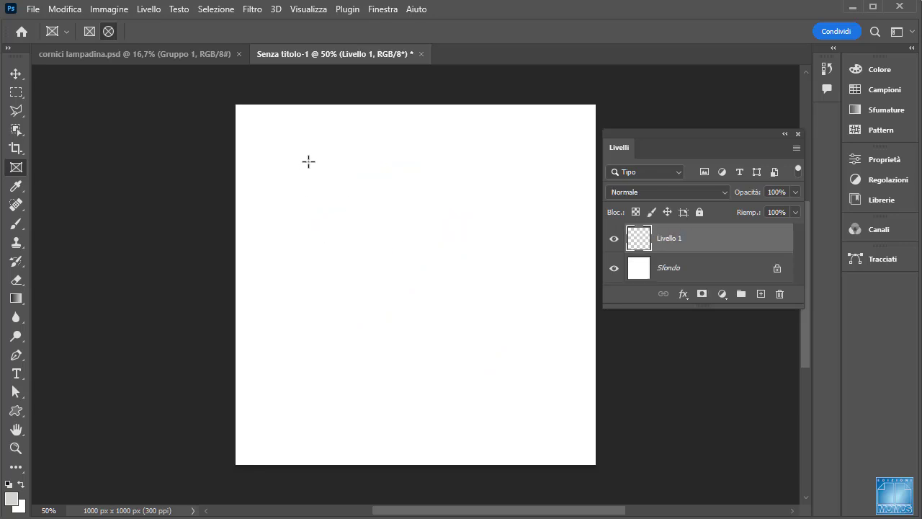
mouse_move(308, 161)
left_mouse_down()
mouse_move(335, 201)
mouse_move(540, 407)
left_mouse_up()
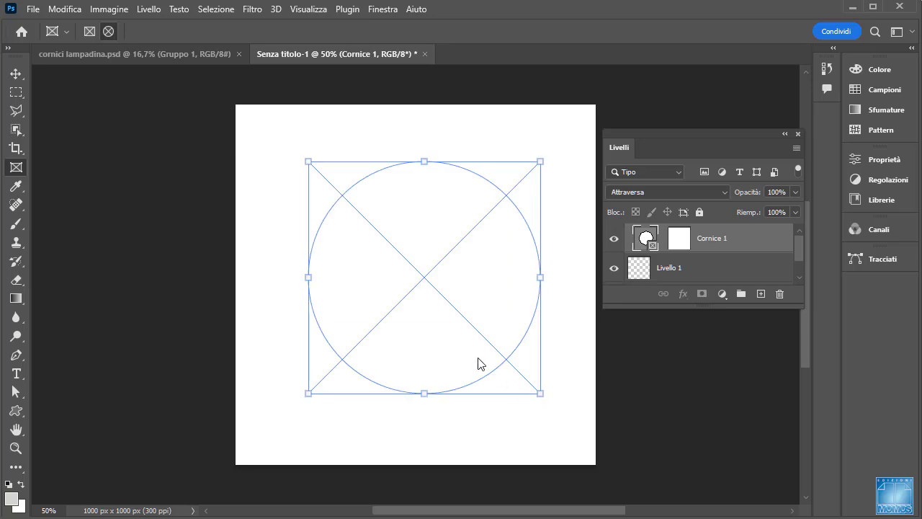
key("ctrl+z")
mouse_move(273, 168)
left_mouse_down()
mouse_move(385, 306)
mouse_move(553, 332)
mouse_move(551, 371)
left_mouse_up()
key("ctrl+z")
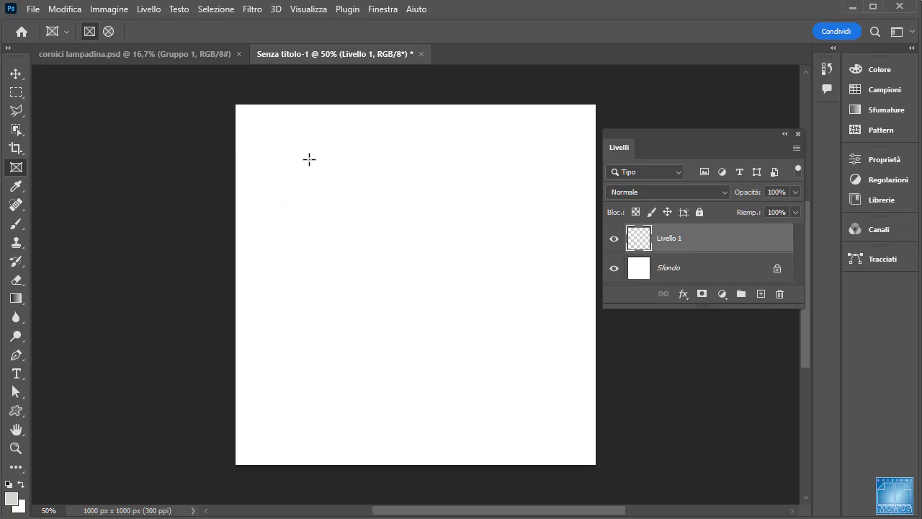
left_click_drag(291, 154, 550, 420)
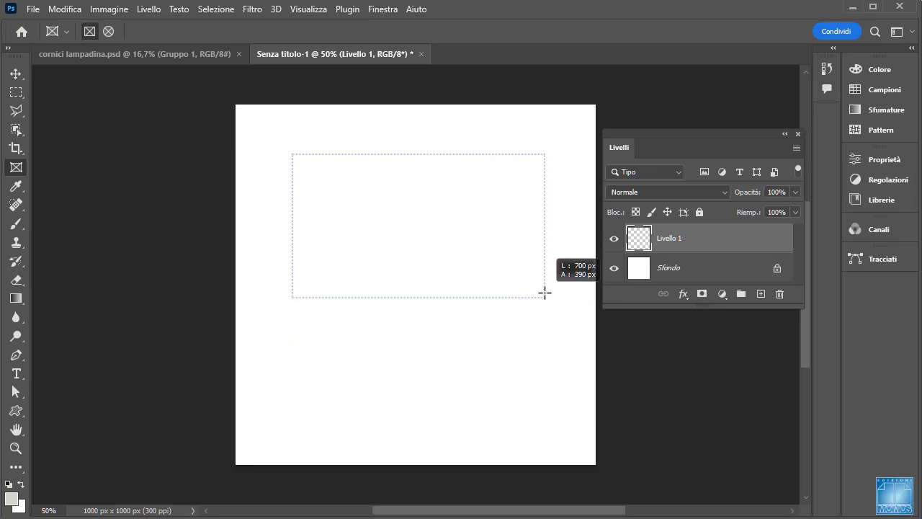
left_click_drag(549, 421, 542, 332)
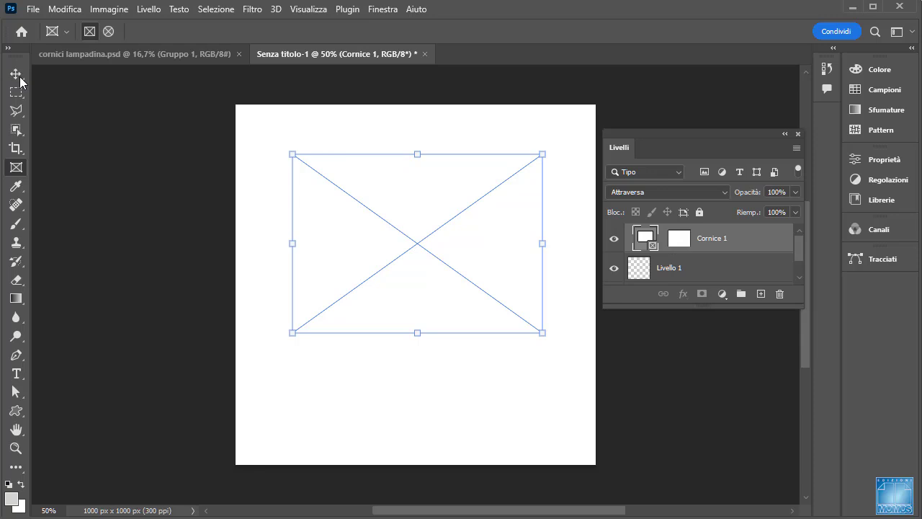
left_click(17, 75)
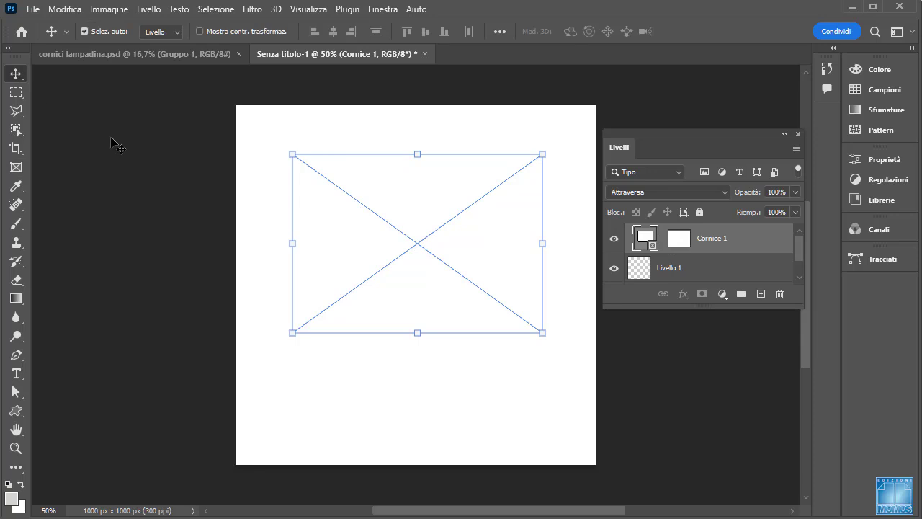
Step: Undo the Cornice 1 rectangular frame, leaving only the empty Livello 1 above Sfondo
key("ctrl+z")
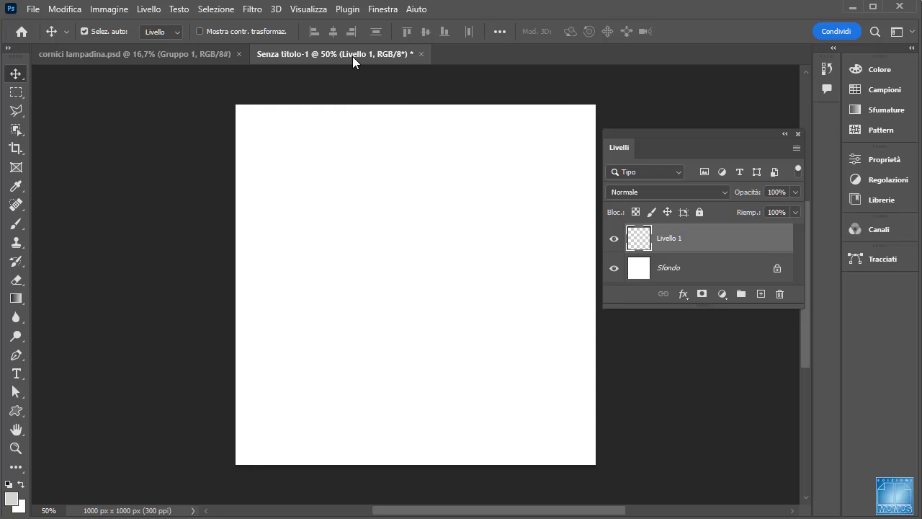
Step: Load the legacy shape sets into the Forme library, select the heart, and dock the library beside Layers
left_click(381, 10)
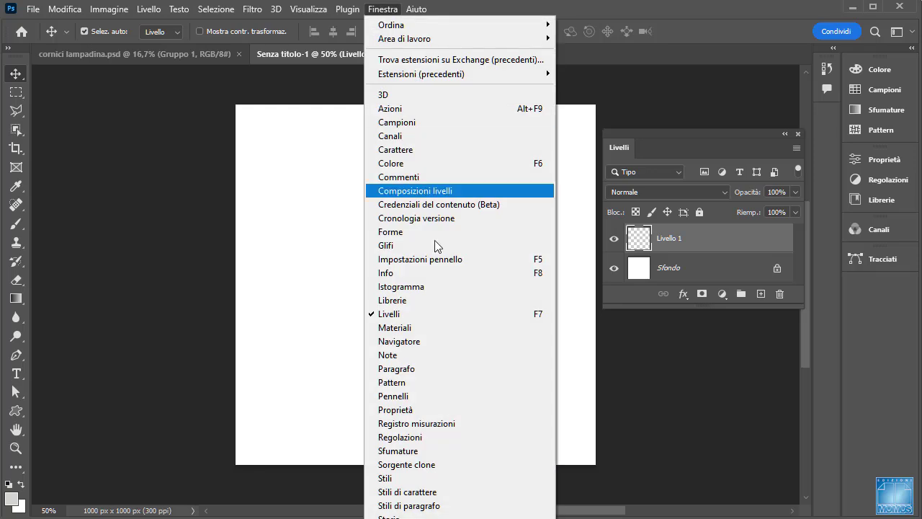
left_click(406, 233)
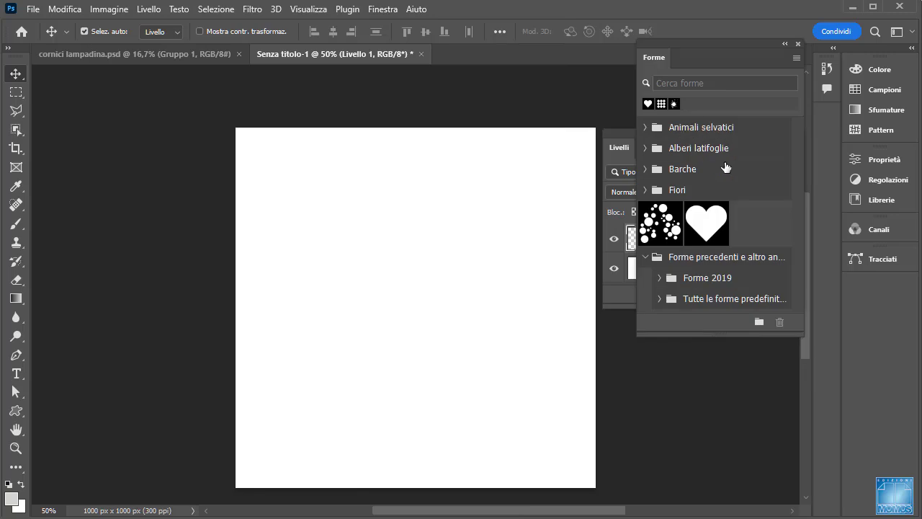
left_click(675, 49)
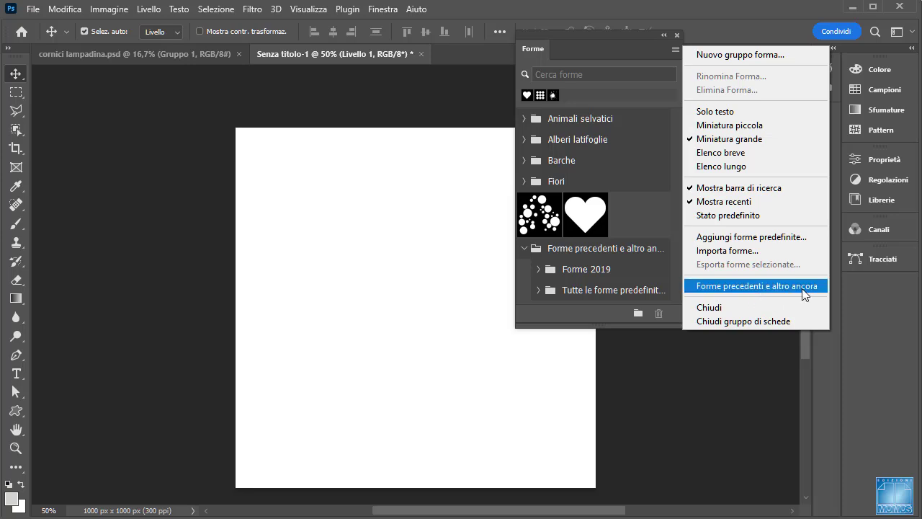
left_click(616, 43)
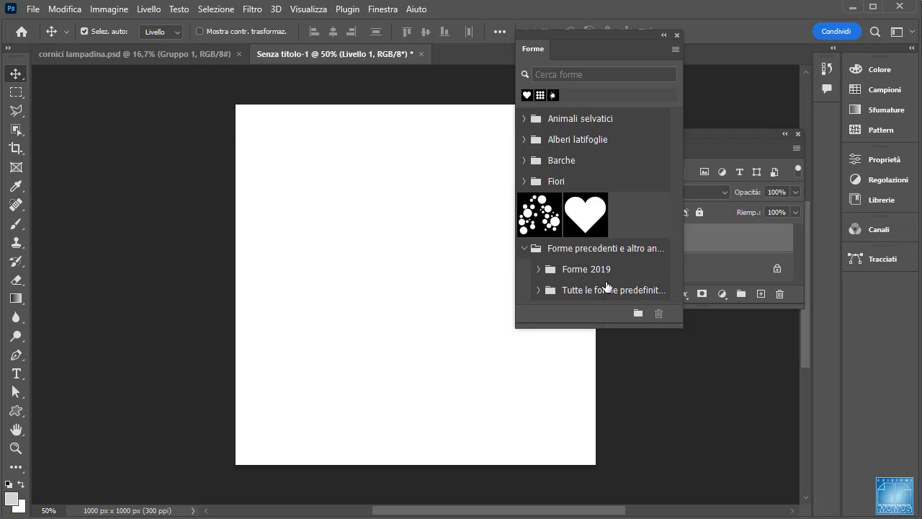
left_click(539, 291)
mouse_move(672, 121)
left_mouse_down()
mouse_move(672, 147)
mouse_move(678, 125)
left_mouse_up()
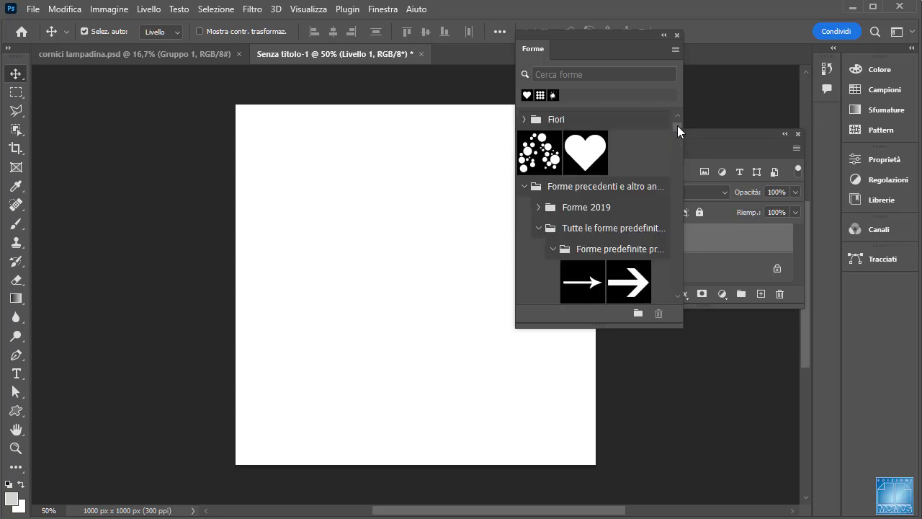
left_click(586, 149)
left_click_drag(582, 34, 703, 110)
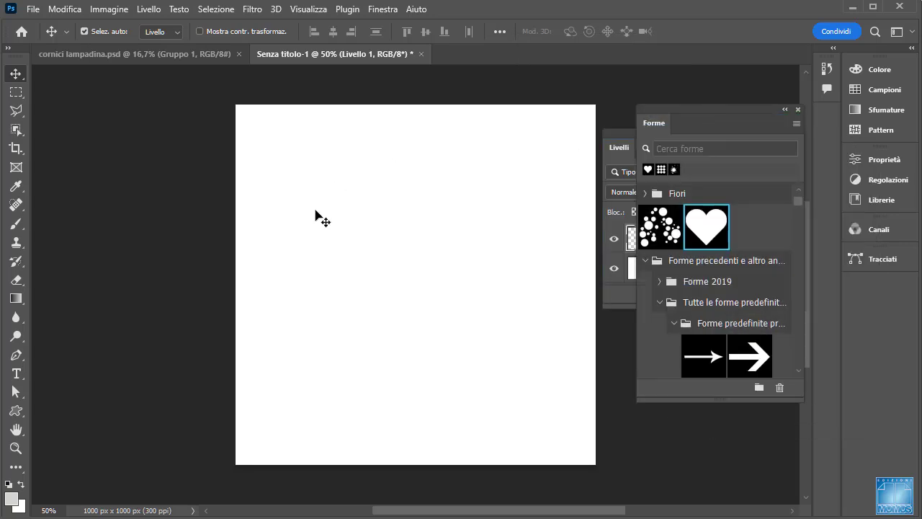
Step: Place a grey heart shape, cuore 1, in the canvas centre and close the shapes library
mouse_move(697, 223)
left_mouse_down()
mouse_move(291, 180)
mouse_move(324, 180)
mouse_move(449, 274)
left_mouse_up()
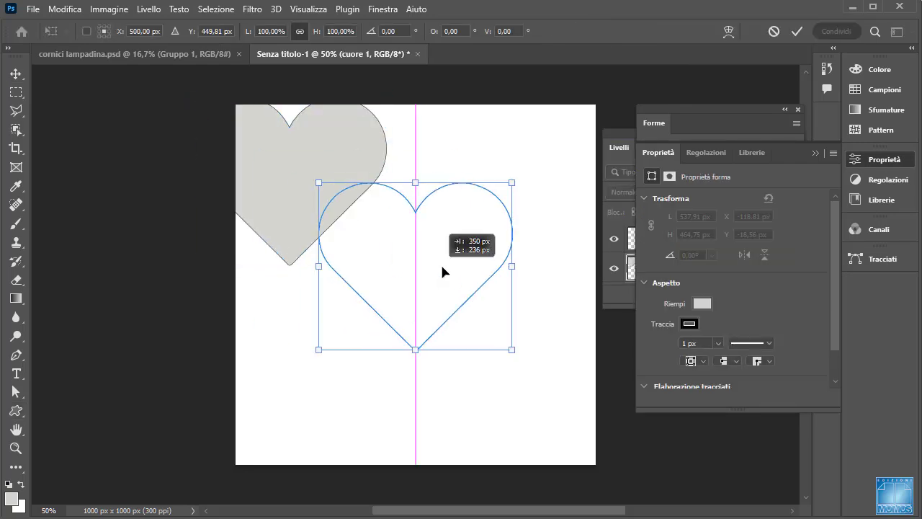
left_click(816, 153)
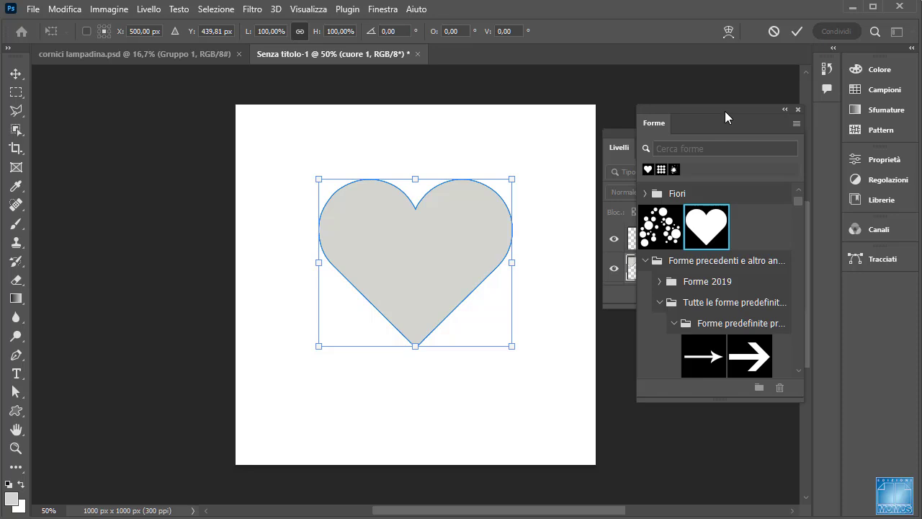
left_click(797, 109)
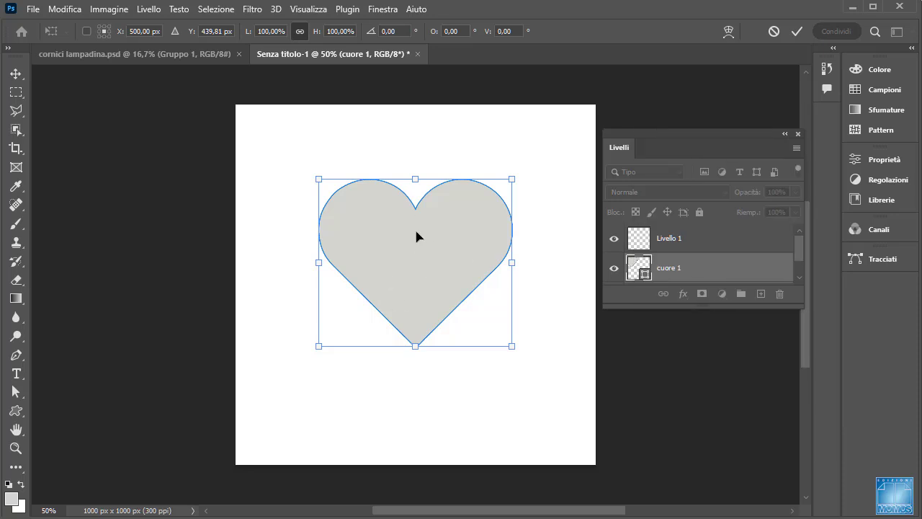
Step: Float the Tracciati panel beside the canvas and enlarge the Layers list to show every layer
left_click(881, 258)
mouse_move(756, 250)
left_mouse_down()
mouse_move(143, 135)
mouse_move(144, 114)
left_mouse_up()
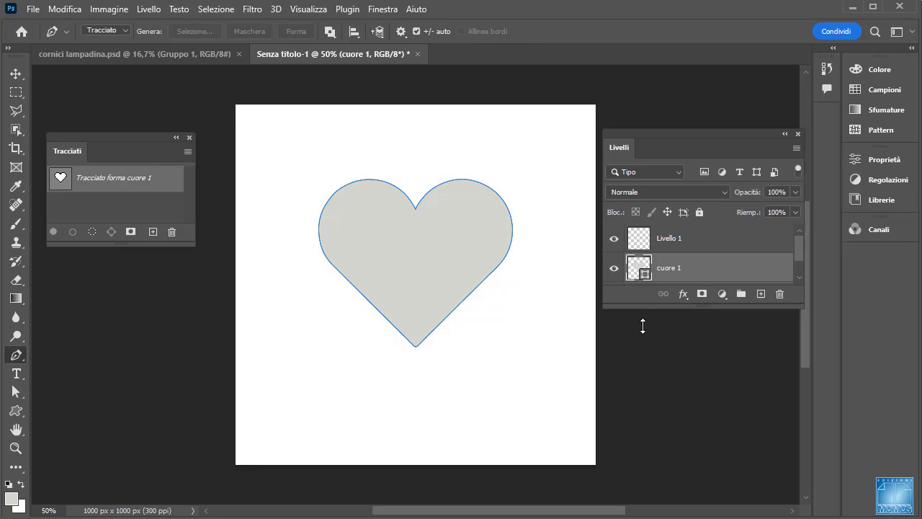
left_click_drag(643, 326, 643, 360)
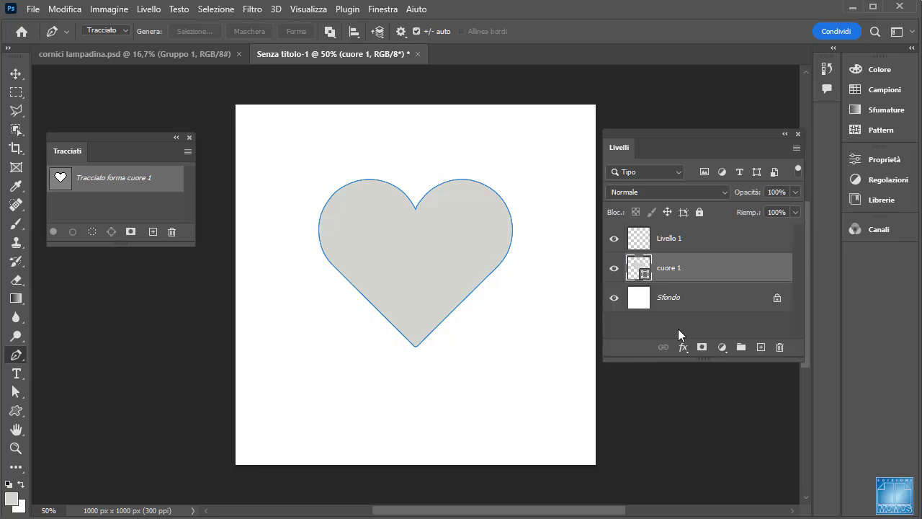
Step: Convert the cuore 1 heart shape layer into a heart-shaped frame with Converti in cornice
right_click(667, 267)
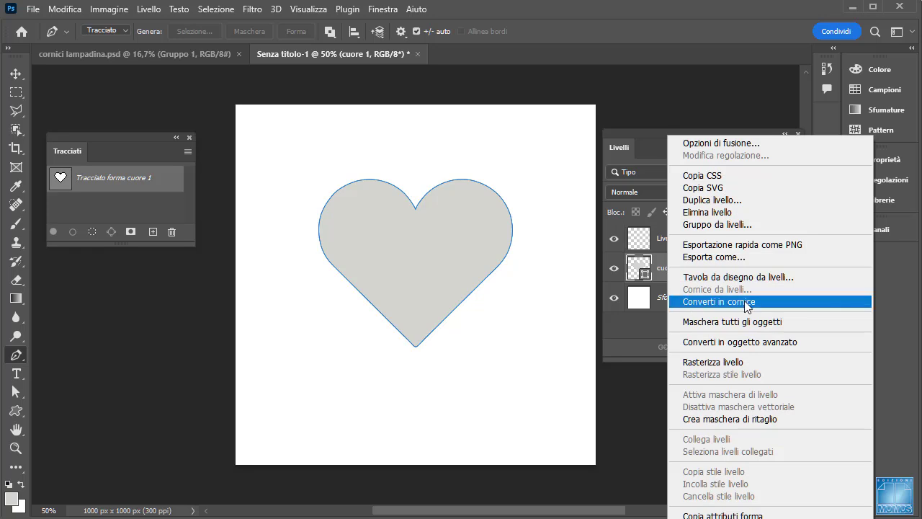
left_click(746, 303)
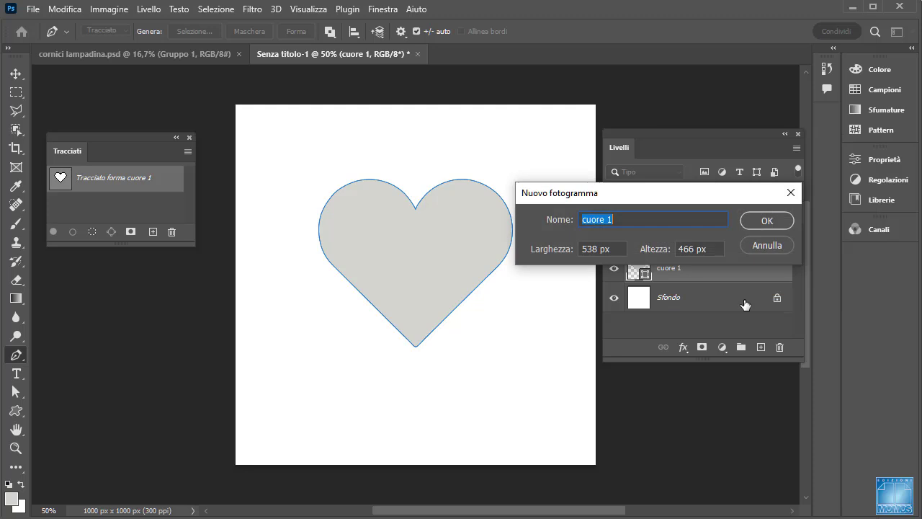
left_click(766, 221)
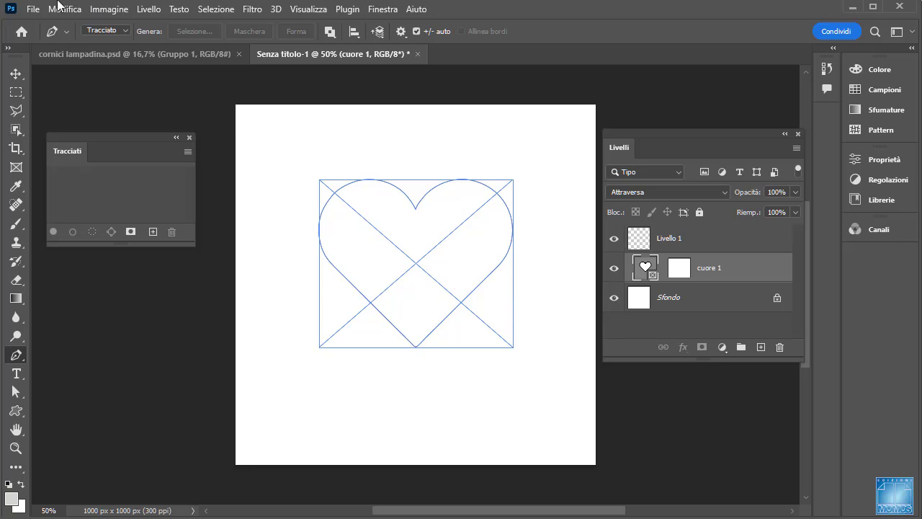
Step: Place the linked photo a-rose-1039817_1920.jpg into the heart frame
left_click(33, 9)
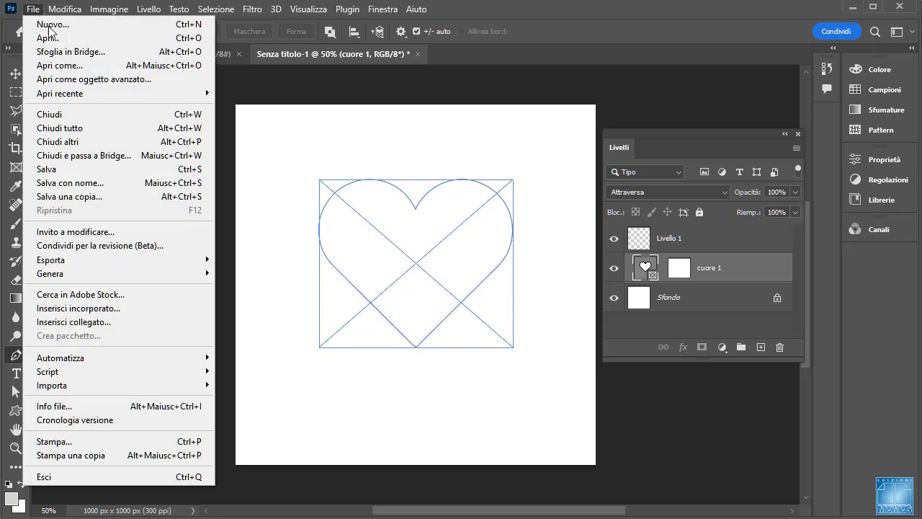
left_click(101, 322)
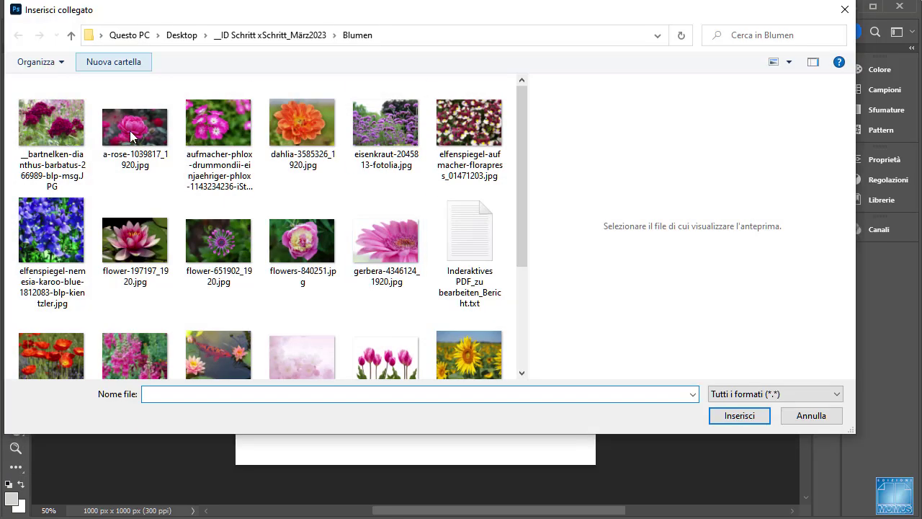
left_click(135, 123)
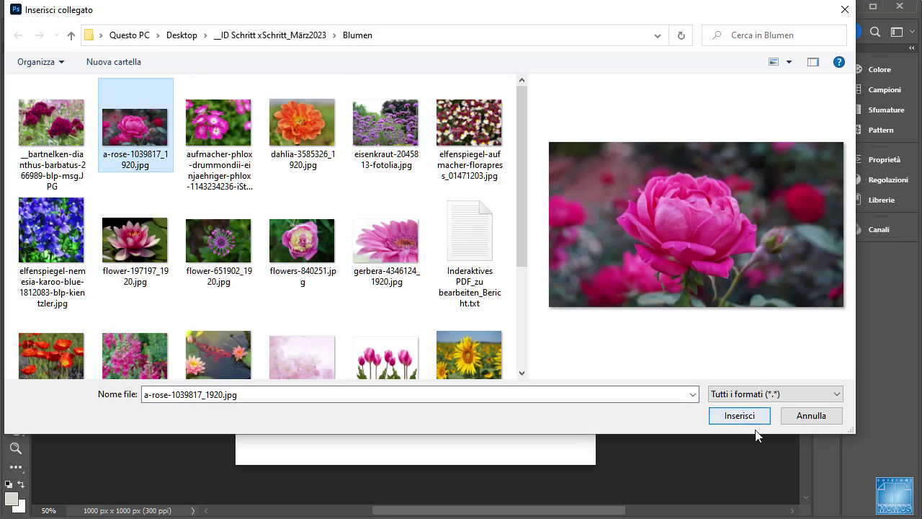
left_click(740, 415)
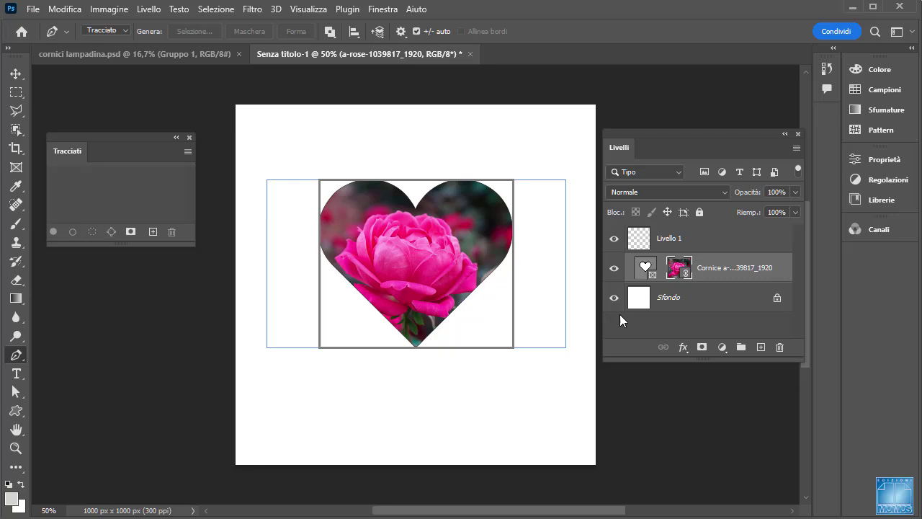
Step: With the Move tool, nudge the rose and enlarge the heart frame proportionally
left_click(15, 74)
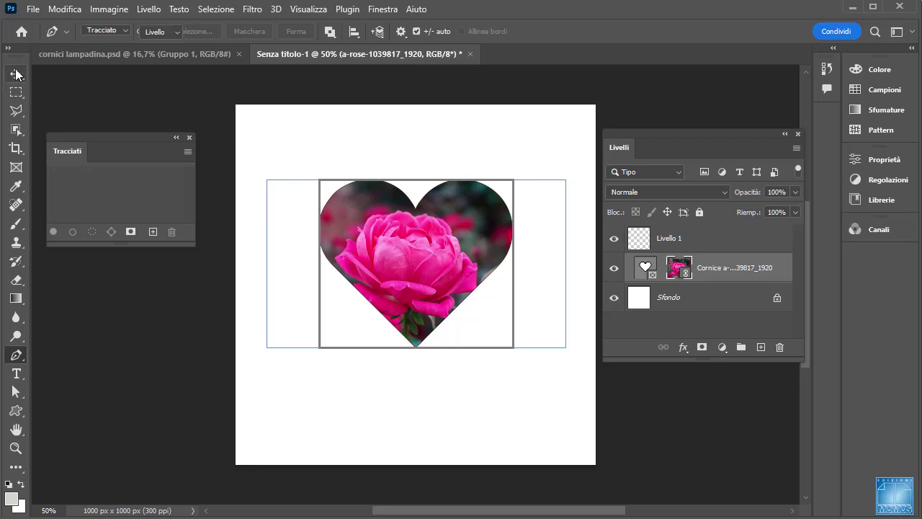
mouse_move(421, 254)
left_mouse_down()
mouse_move(437, 229)
mouse_move(439, 264)
left_mouse_up()
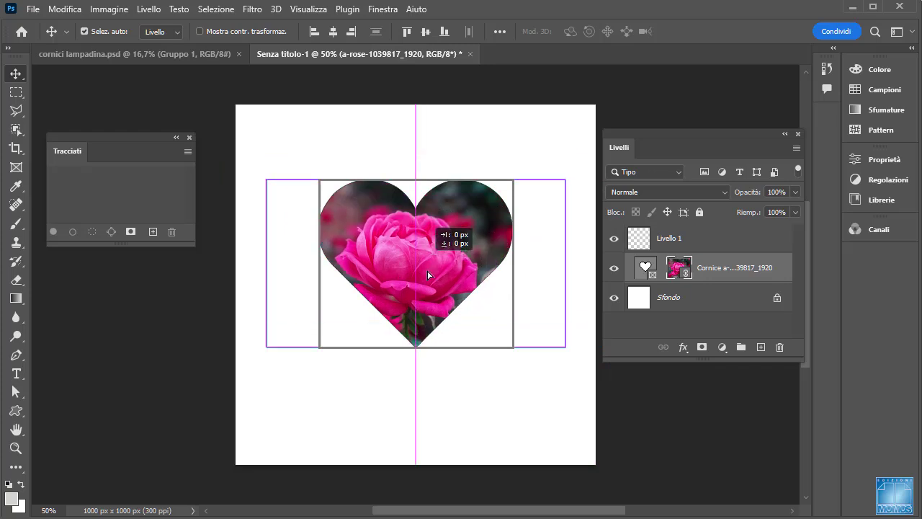
left_click(647, 272)
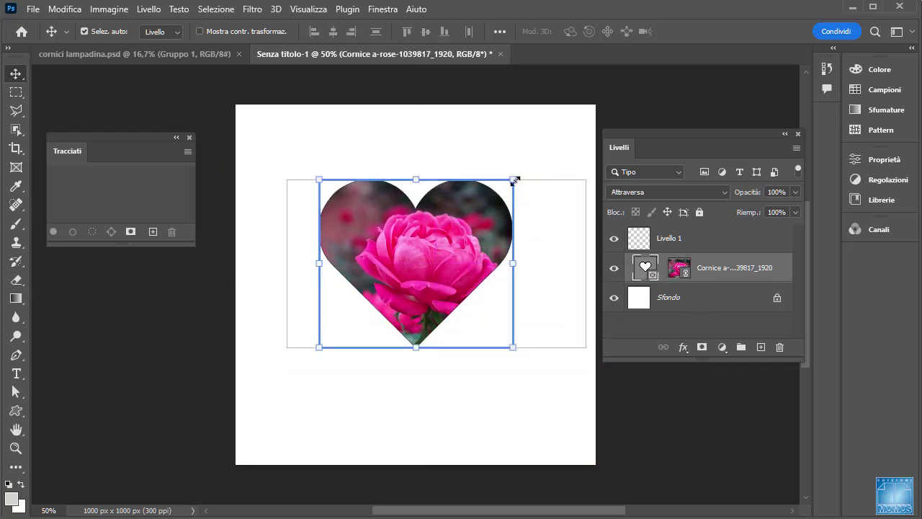
left_click_drag(515, 181, 549, 147)
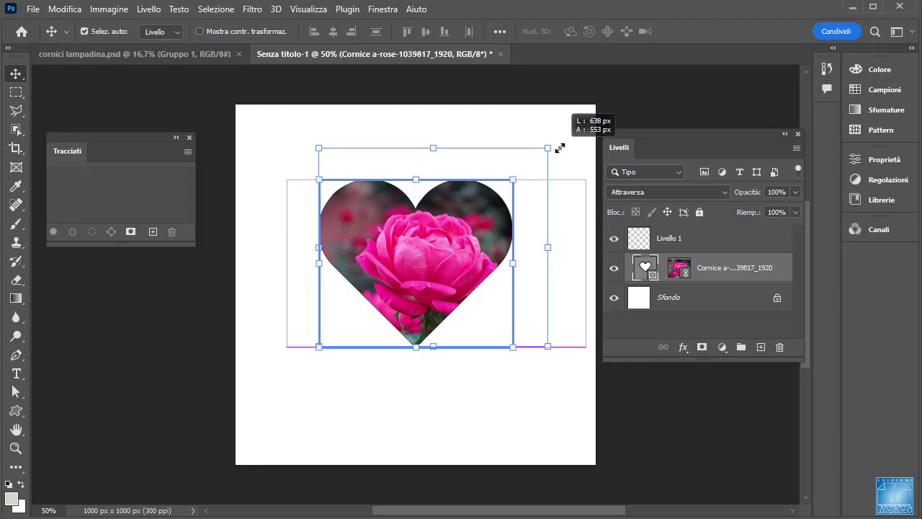
Step: Move and enlarge the rose inside the heart with Free Transform, then delete the heart frame
left_click(673, 270)
left_click_drag(464, 220, 462, 187)
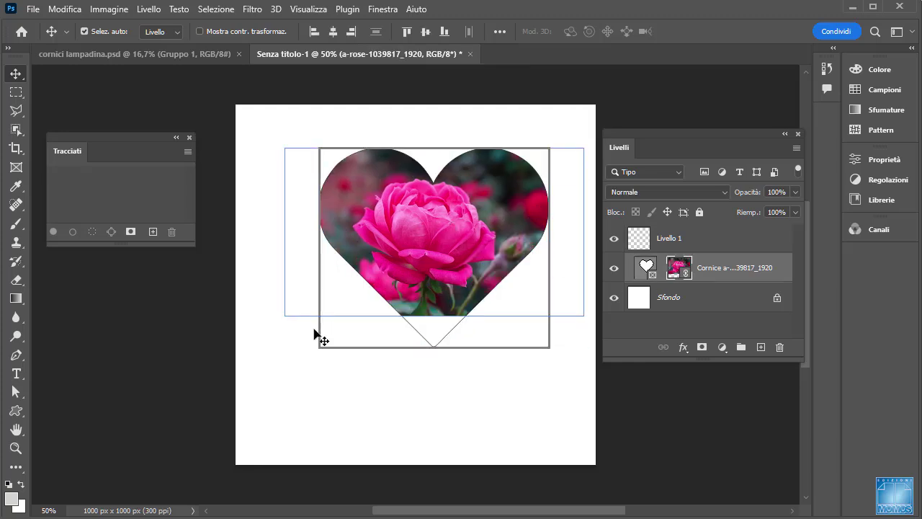
key("ctrl+t")
left_click_drag(285, 316, 227, 363)
left_click_drag(423, 241, 447, 227)
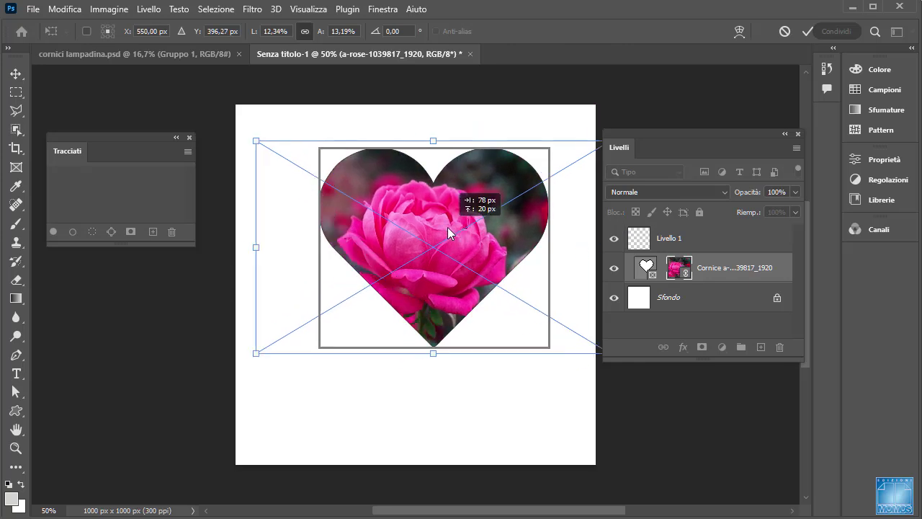
key("Return")
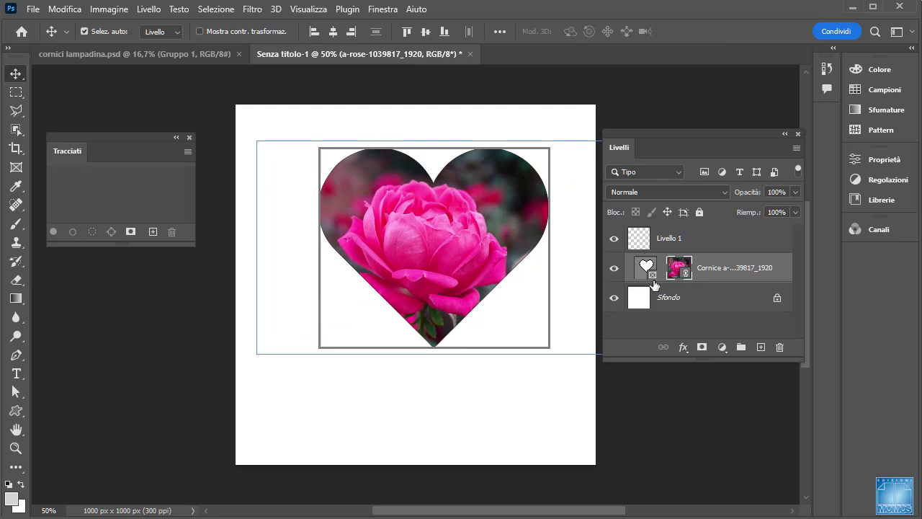
key("Delete")
key("Delete")
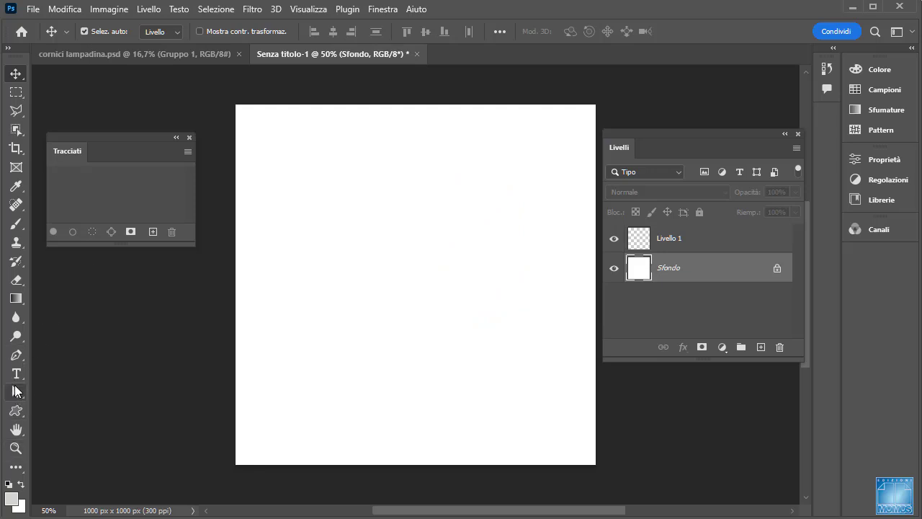
Step: On Livello 1, draw the arch's left side and top, then bend the top into an arc
left_click(16, 355)
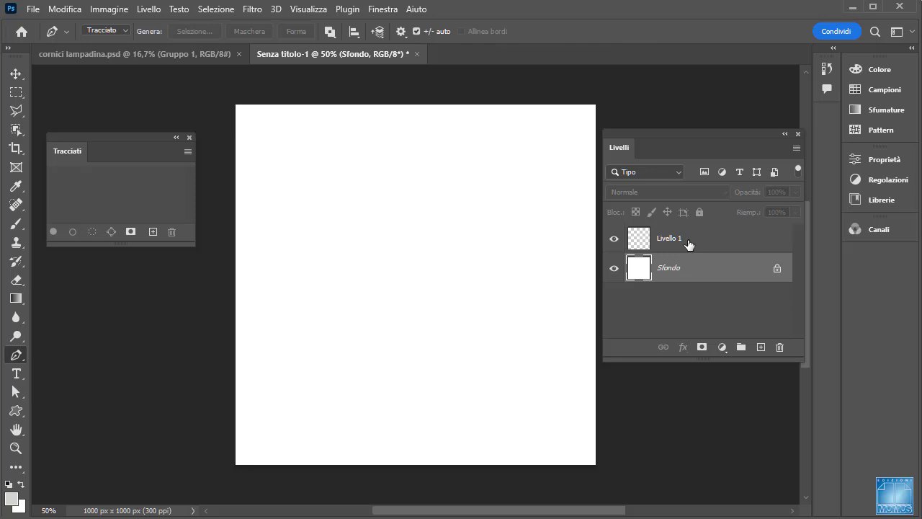
left_click(686, 244)
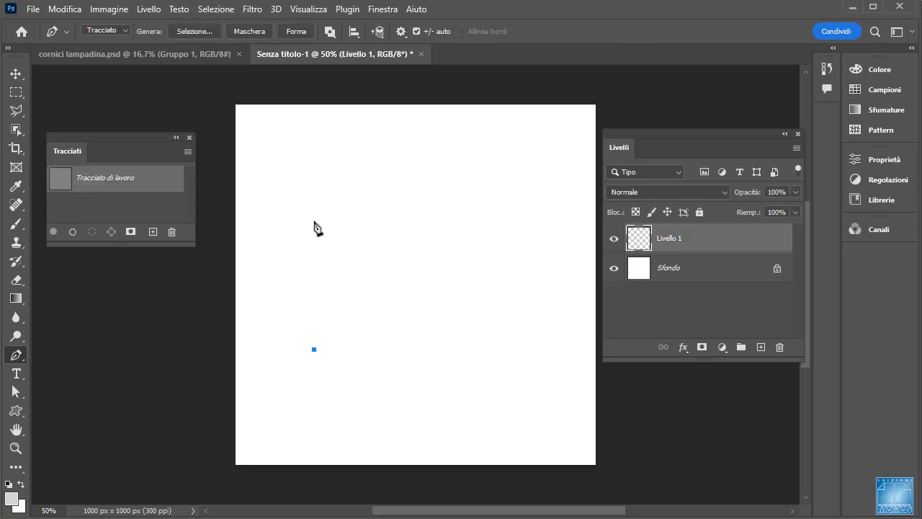
left_click(314, 221)
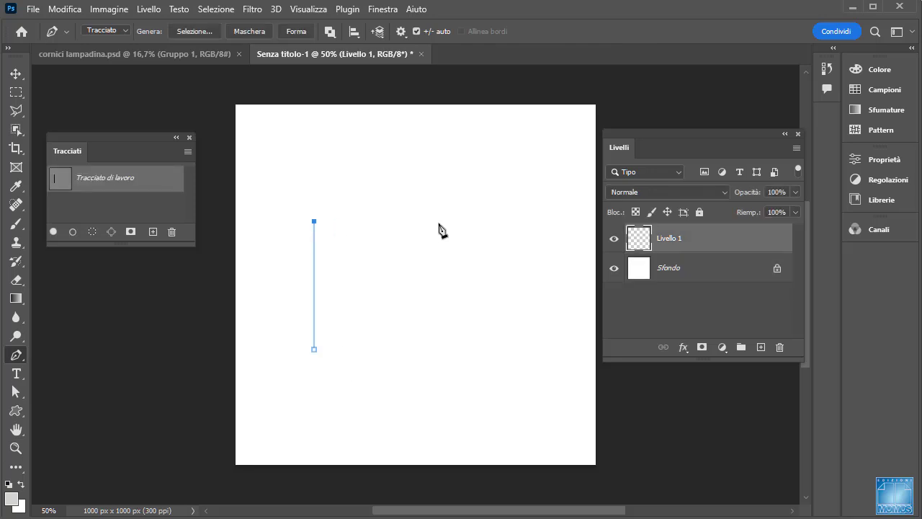
left_click(440, 223)
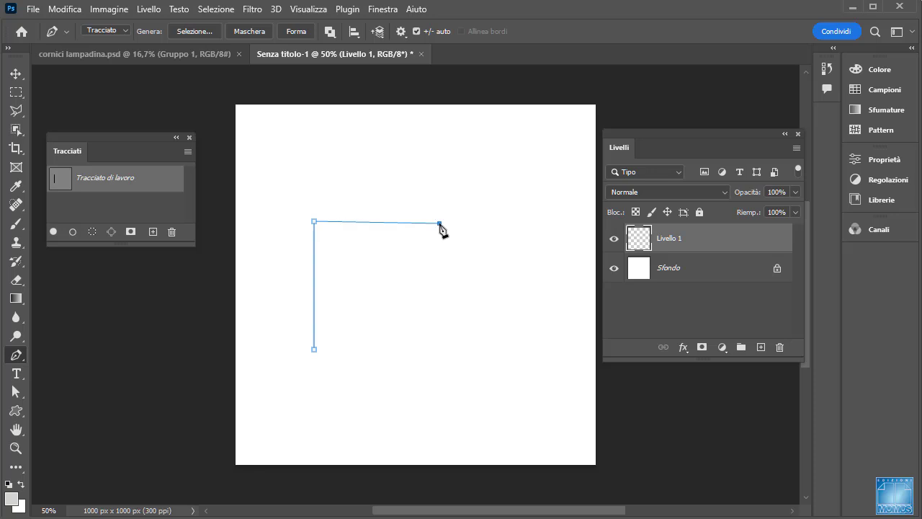
right_click(18, 356)
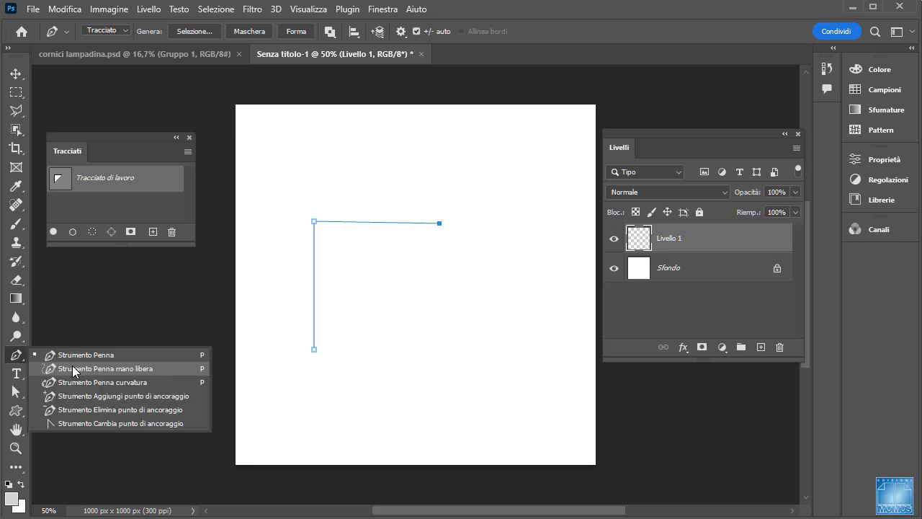
left_click(137, 377)
left_click_drag(380, 221, 379, 191)
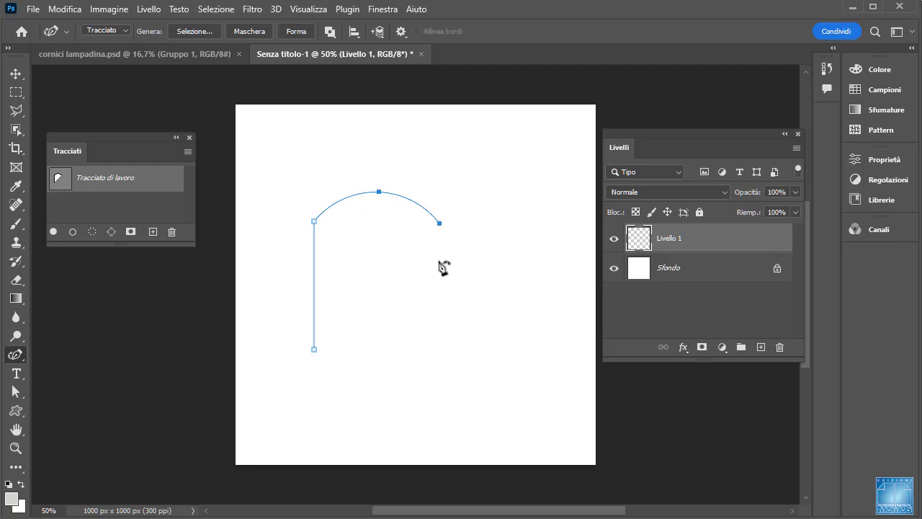
Step: Complete the arch with the standard Pen: a straight right side and a flat bottom closing the path
right_click(15, 356)
left_click(45, 357)
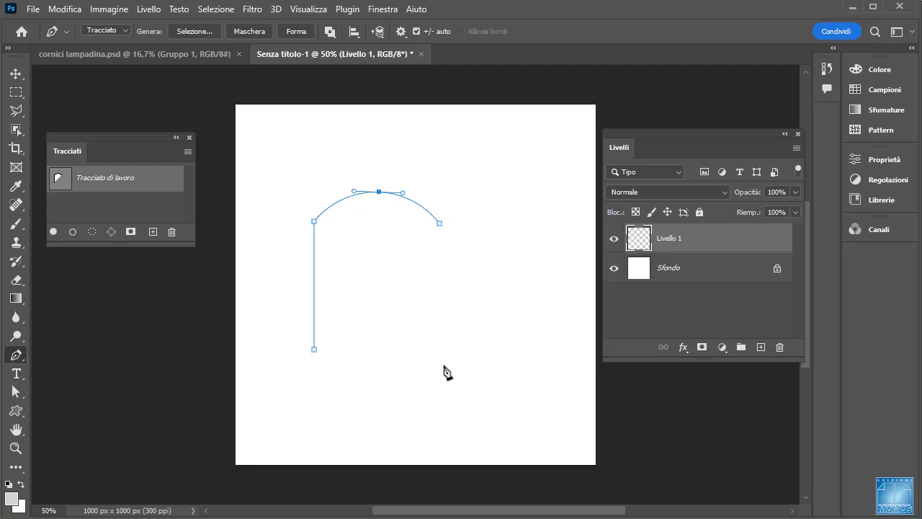
left_click(440, 224)
left_click(439, 349)
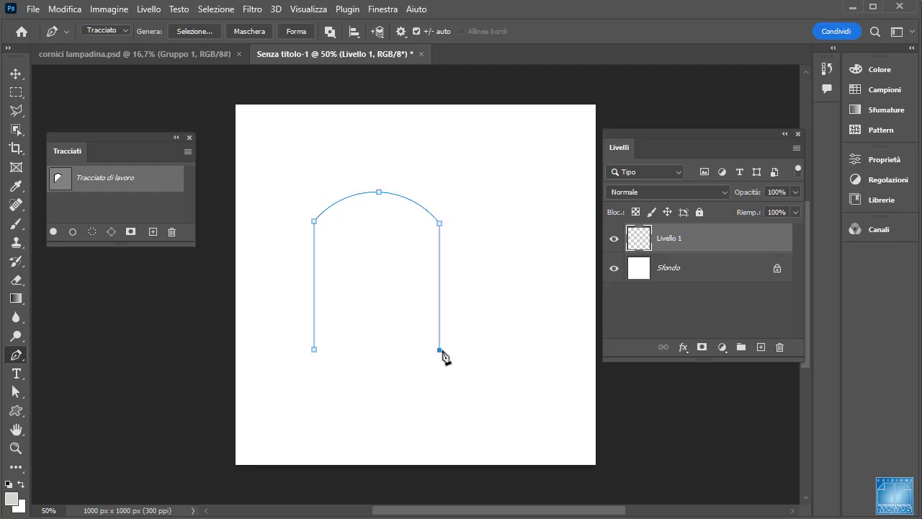
left_click(315, 350)
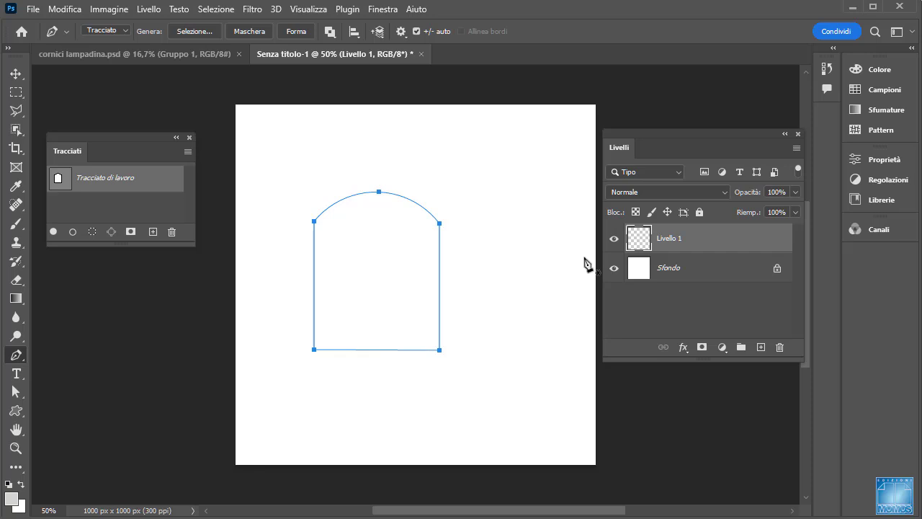
Step: Save the work path as Tracciato1 and turn it into the shape layer Forma 1
double_click(159, 186)
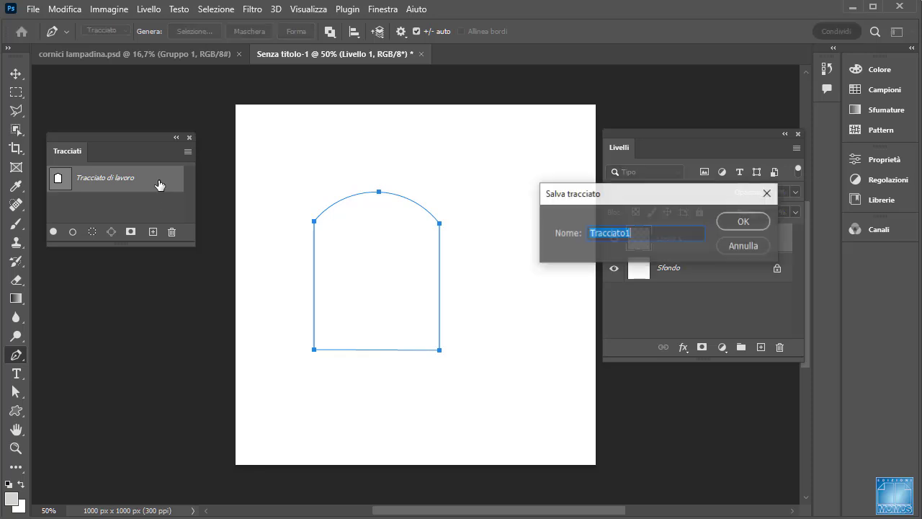
left_click(738, 223)
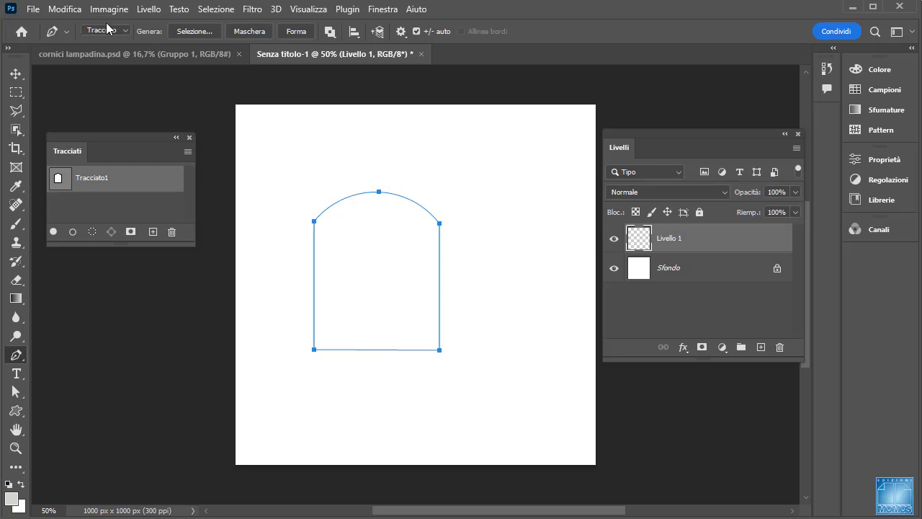
left_click(298, 31)
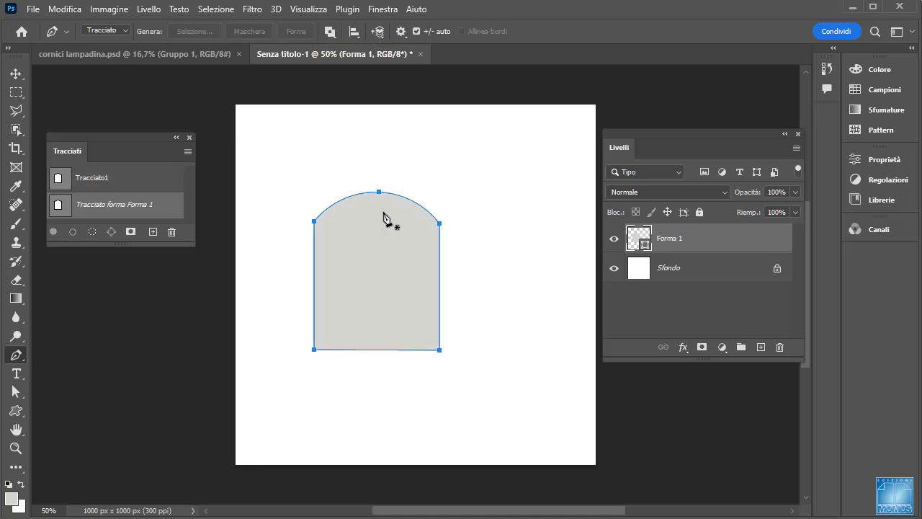
Step: Convert Forma 1 into a 348 × 440 px frame with Converti in cornice
right_click(683, 238)
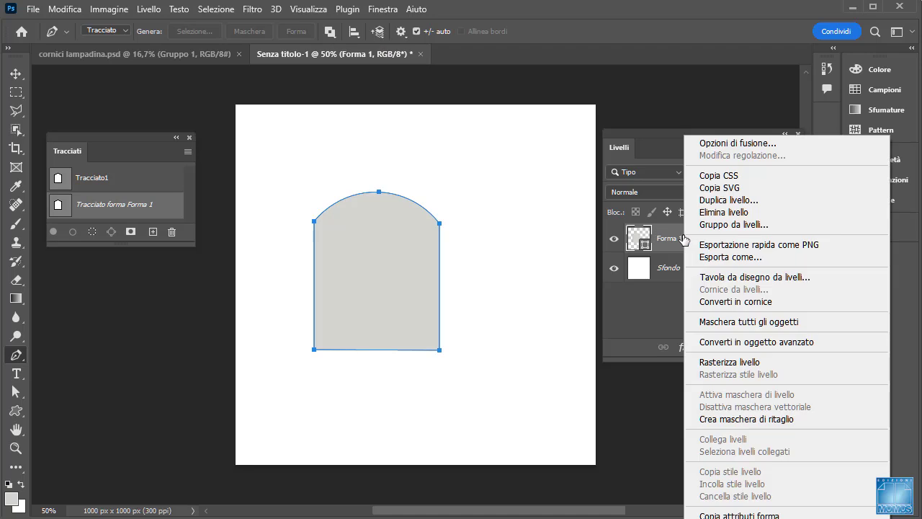
left_click(731, 301)
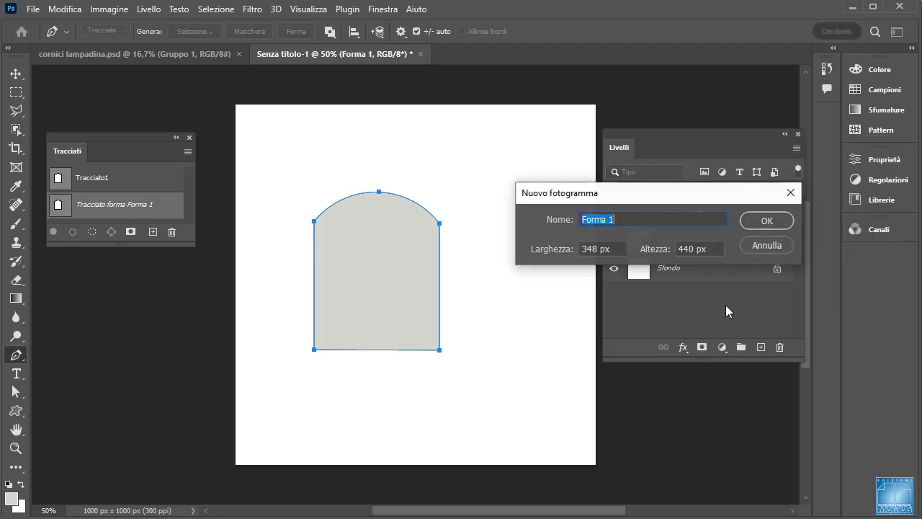
left_click(767, 224)
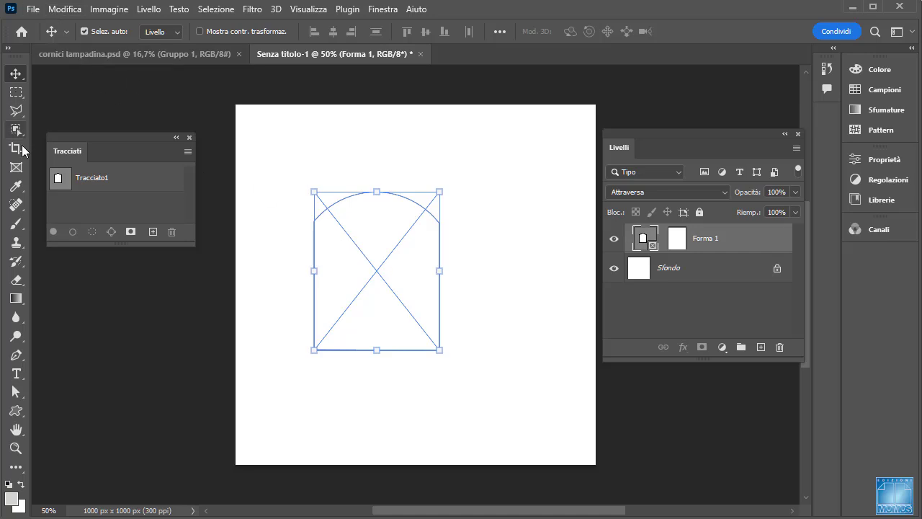
Step: Place the linked tulip photo spring-3048665_1920.png into the arch frame
left_click(36, 10)
left_click(137, 322)
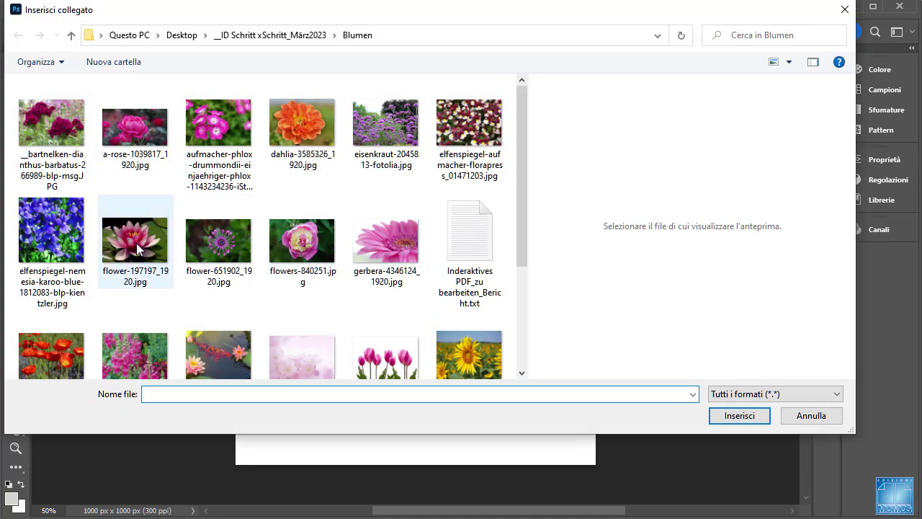
left_click(378, 360)
left_click(725, 418)
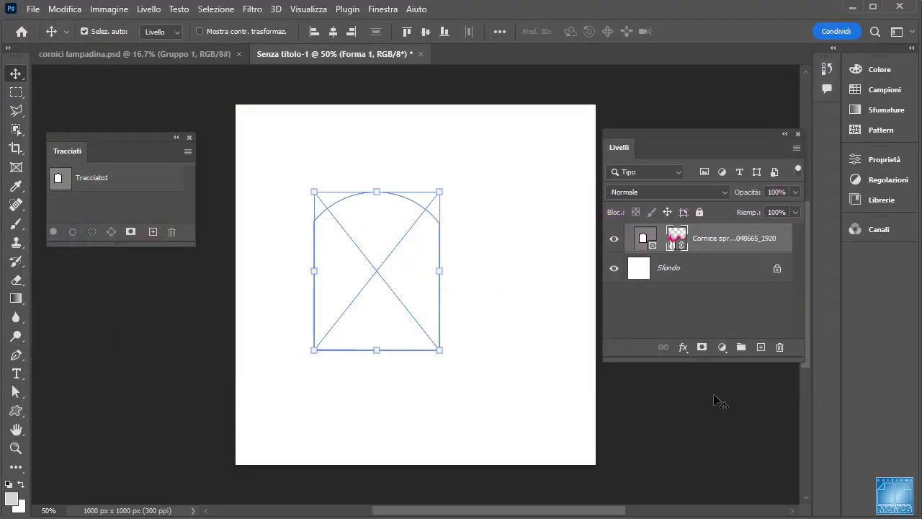
Step: Position the pink tulips inside the arch, then switch to the lightbulb document
mouse_move(386, 289)
left_mouse_down()
mouse_move(382, 271)
mouse_move(383, 289)
left_mouse_up()
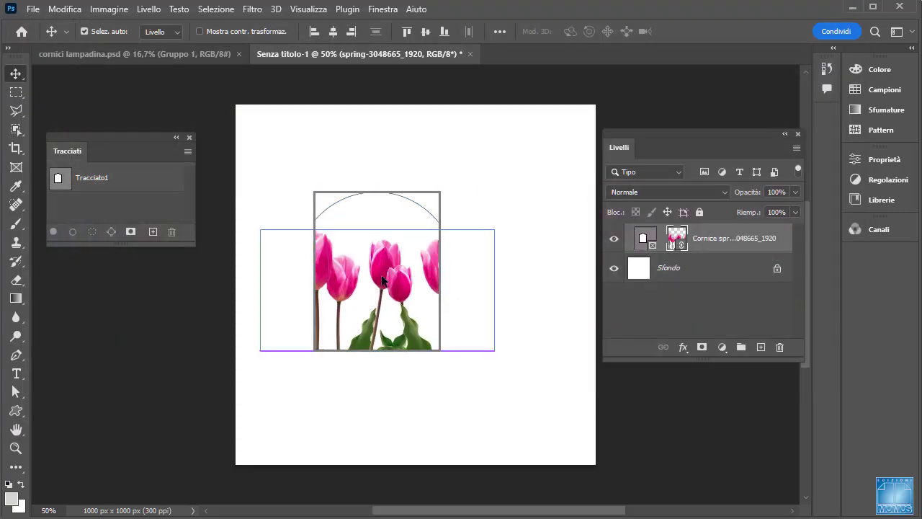
left_click(540, 216)
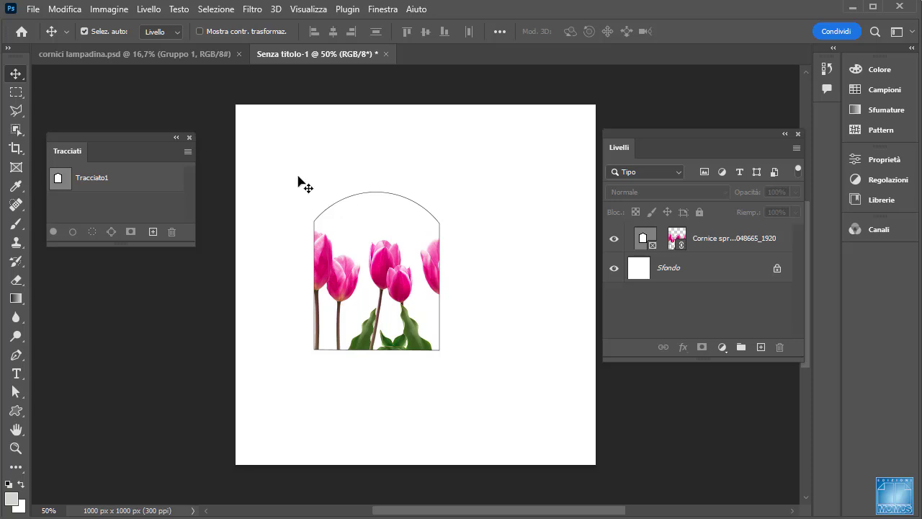
left_click(127, 56)
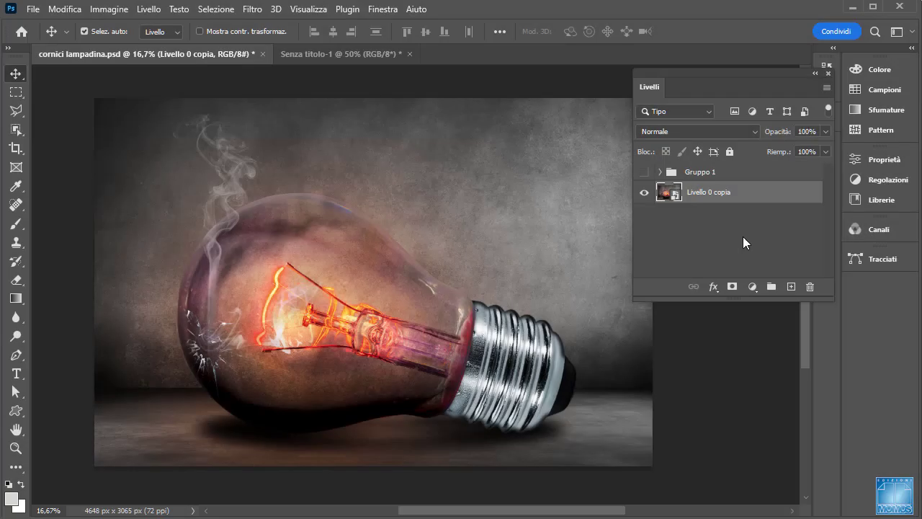
Step: Briefly show the Gruppo 1 skyline group, then hide it to leave the plain bulb
left_click(645, 174)
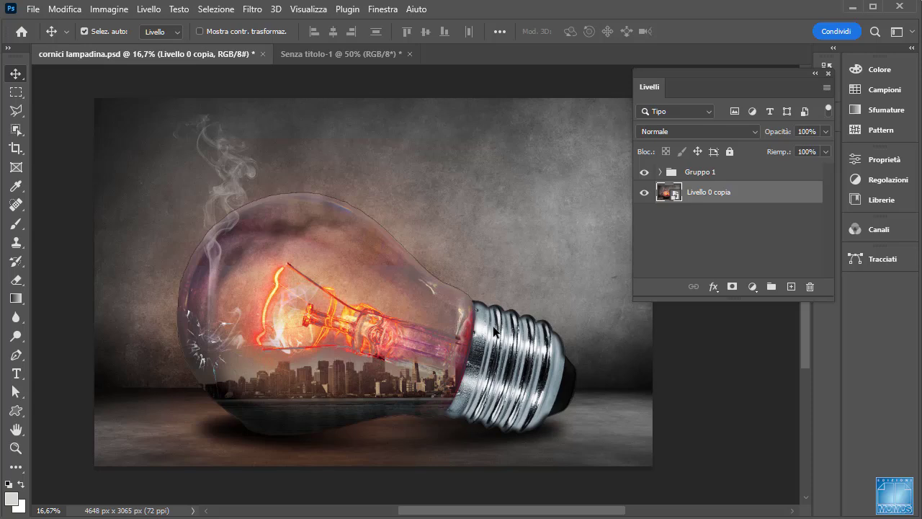
left_click(644, 172)
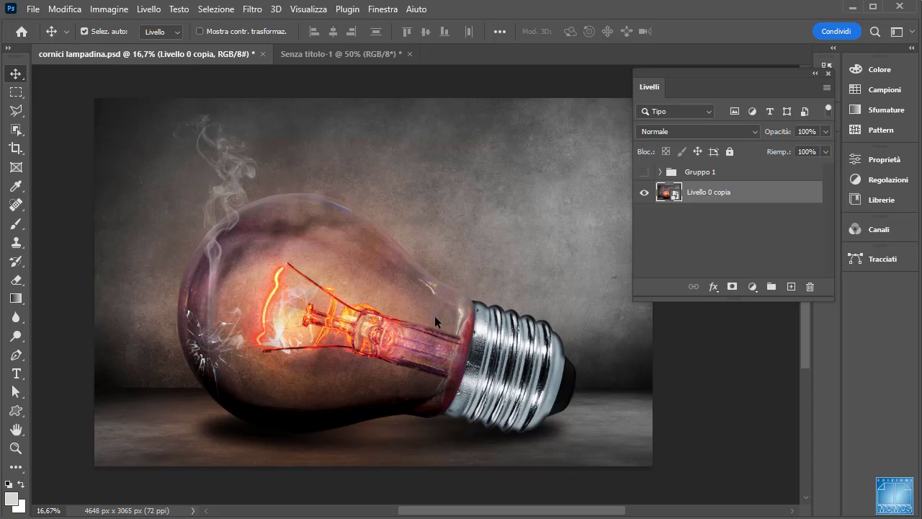
Step: Select the lightbulb with Object Selection and save its outline as the path Tracciato1
left_click(22, 131)
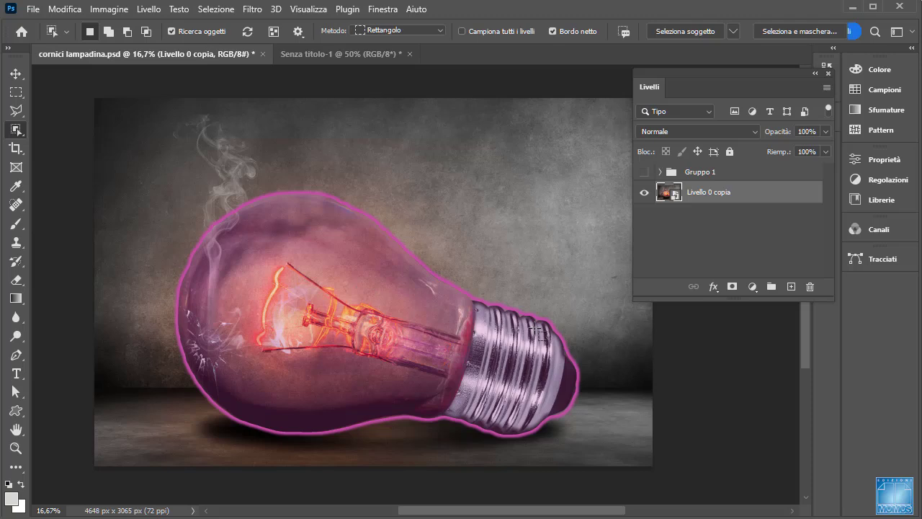
left_click(668, 189, "ctrl")
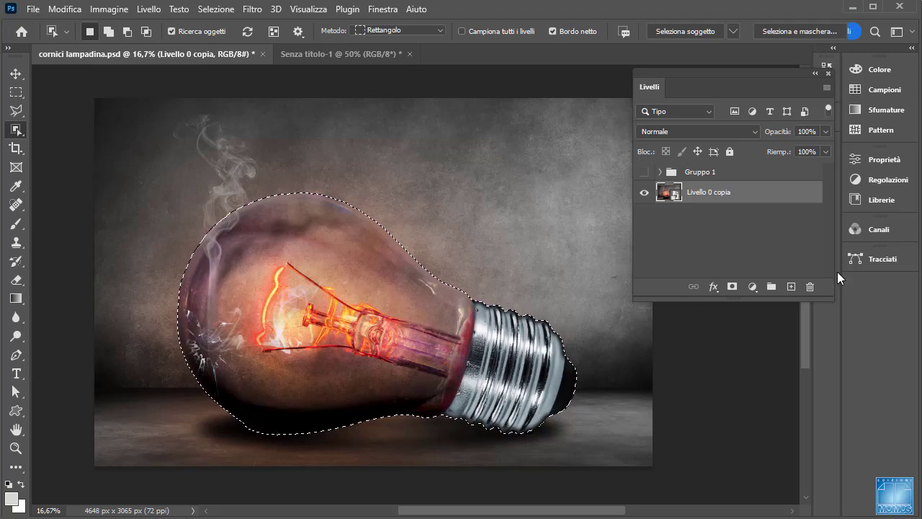
left_click(882, 257)
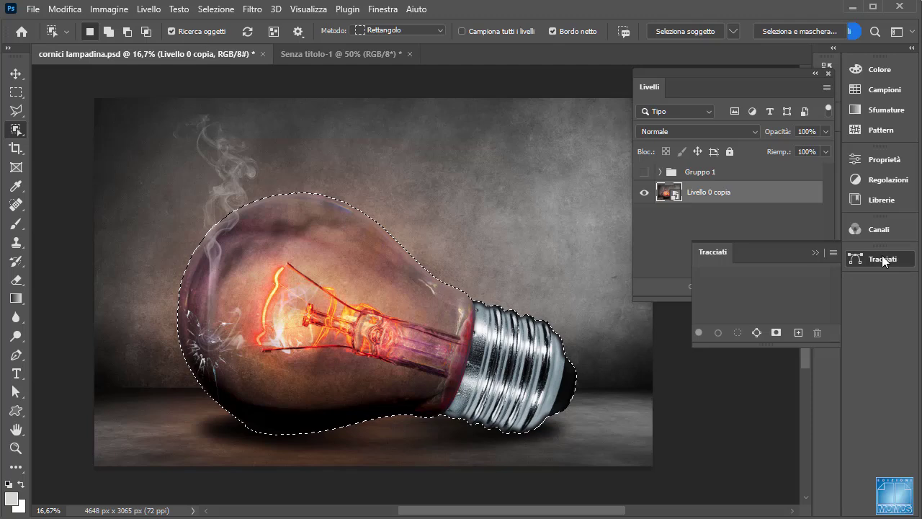
left_click(756, 332)
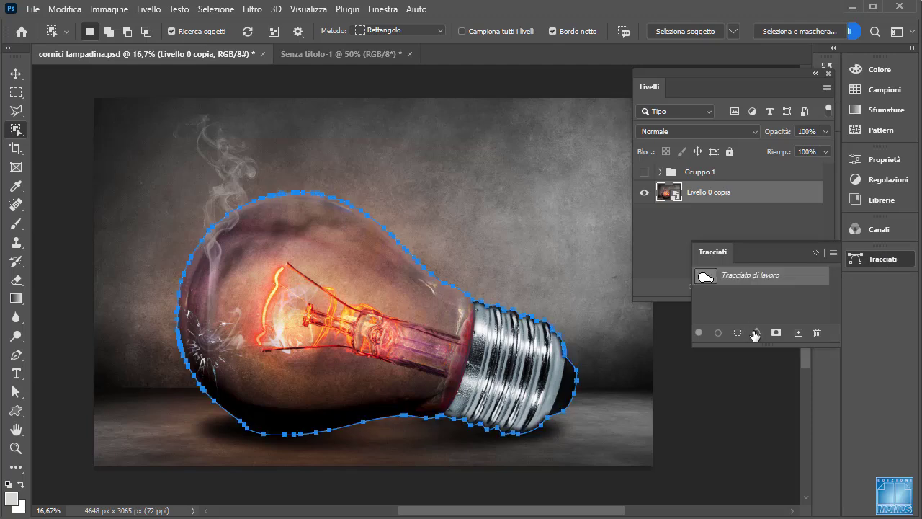
double_click(754, 277)
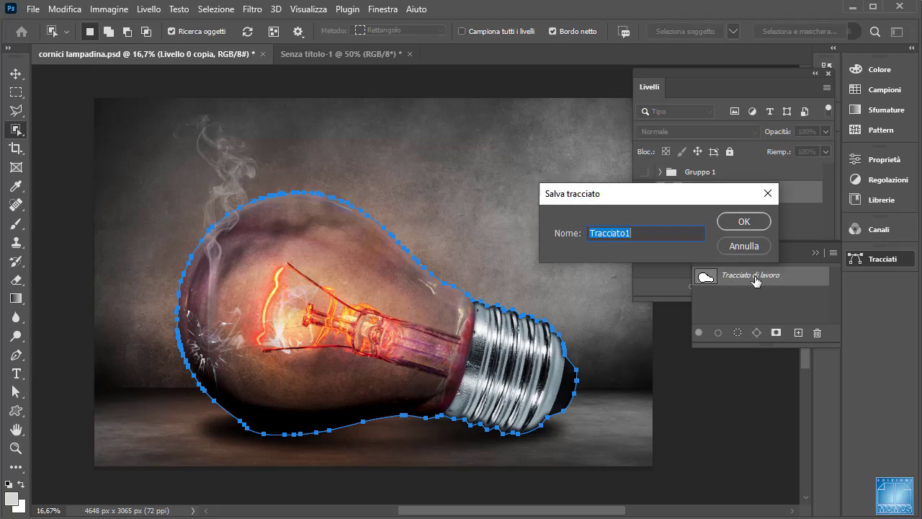
left_click(746, 223)
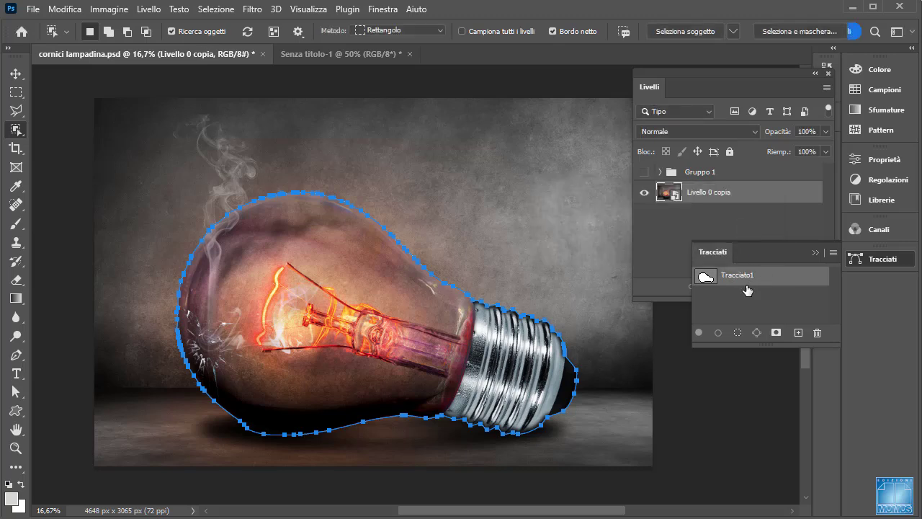
key("p")
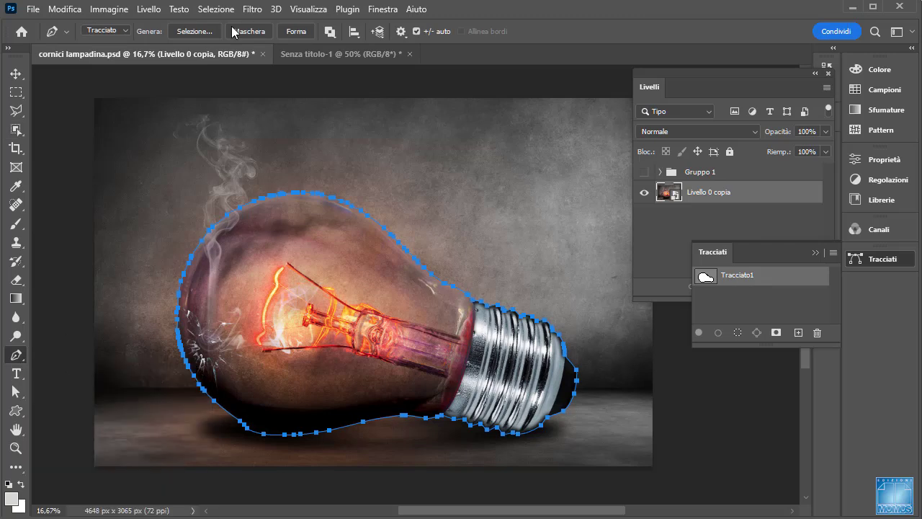
Step: Make a Forma 1 shape from the bulb path and convert it into the Cornice Livello 0 copia frame
left_click(297, 32)
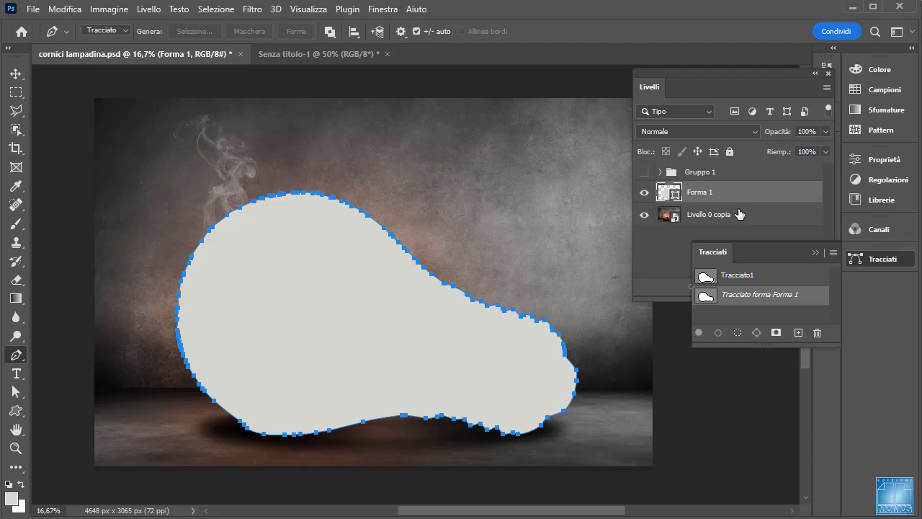
left_click(814, 253)
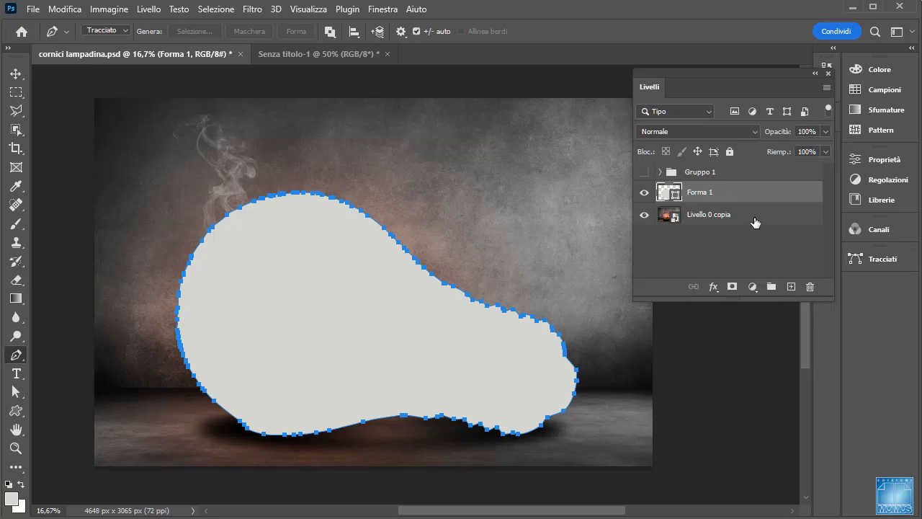
right_click(706, 193)
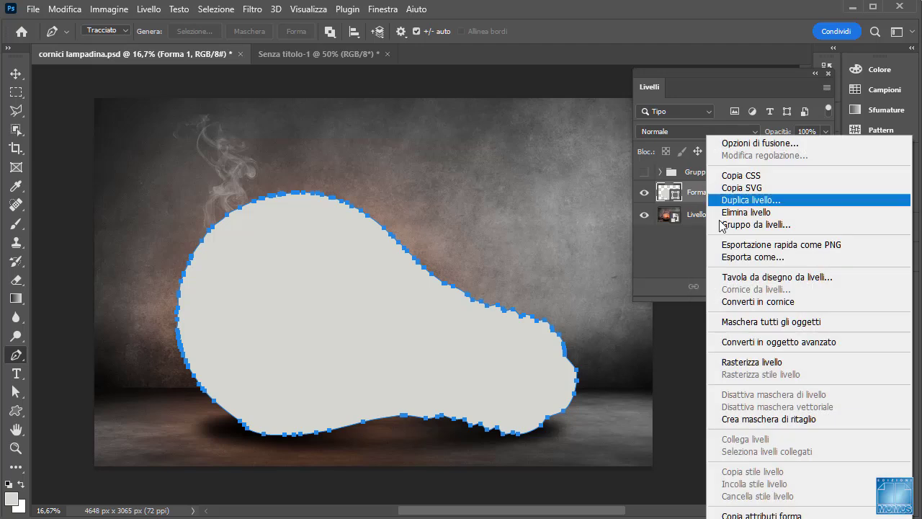
left_click(739, 303)
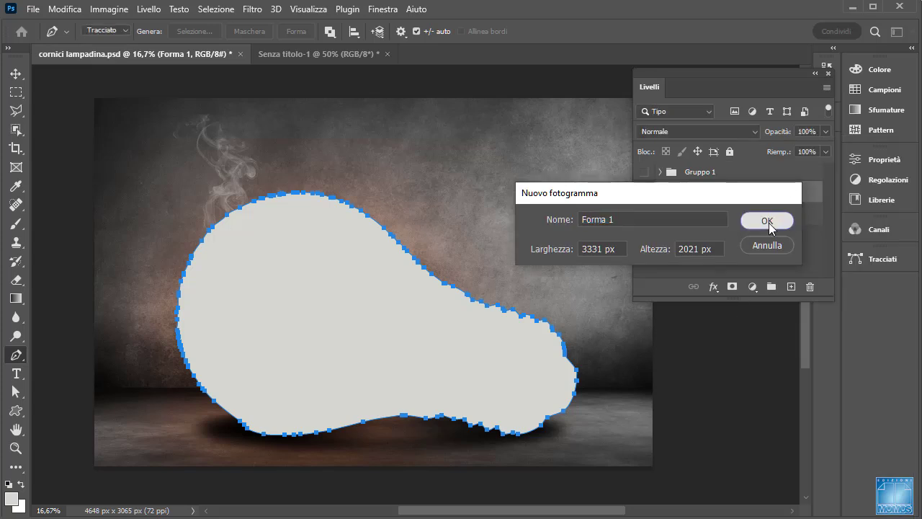
left_click(767, 221)
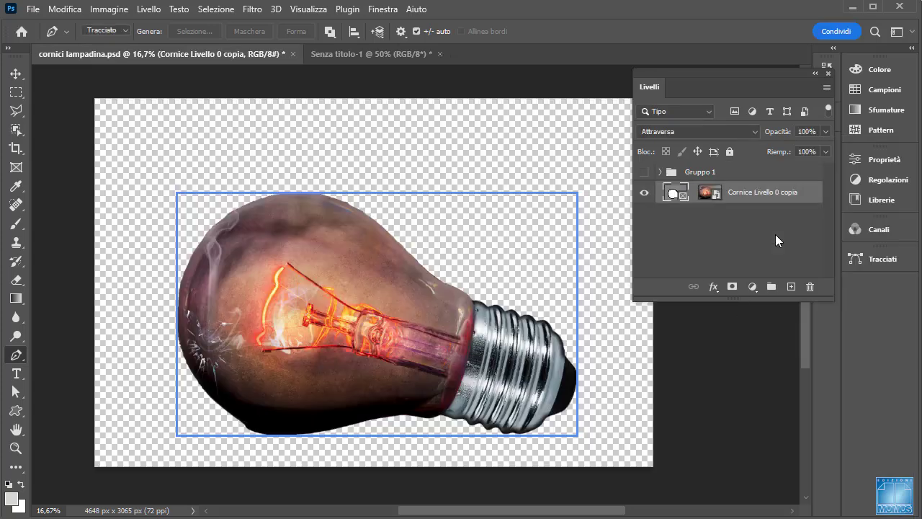
left_click(704, 200)
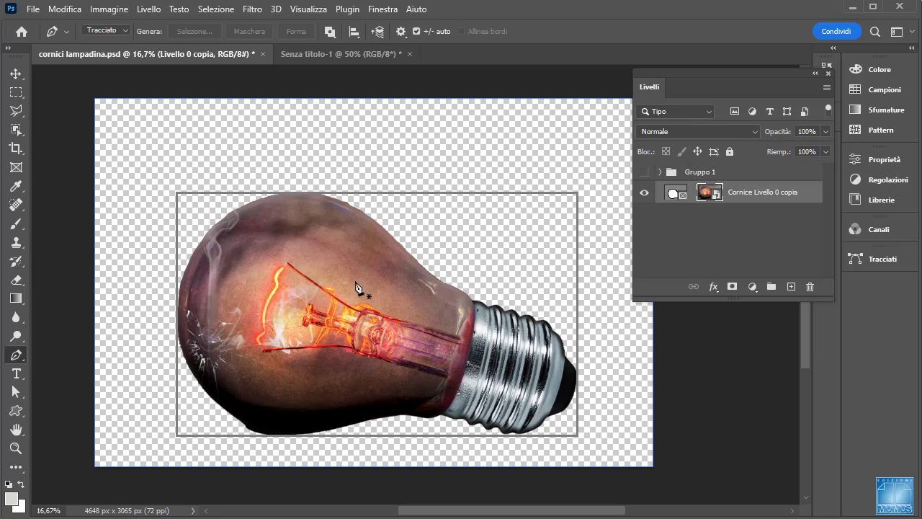
Step: Duplicate the bulb photo as Livello 0 copia 3 and place it beneath the bulb frame layer
left_click(15, 74)
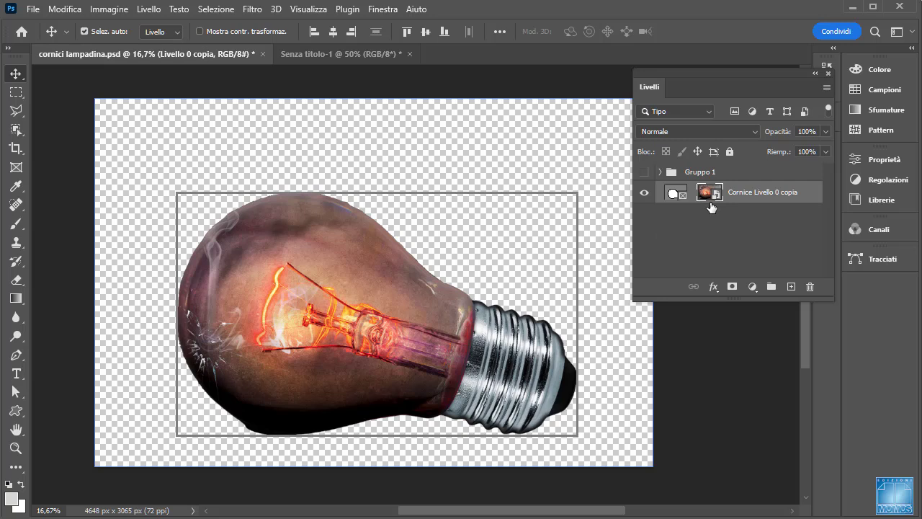
key("ctrl+j")
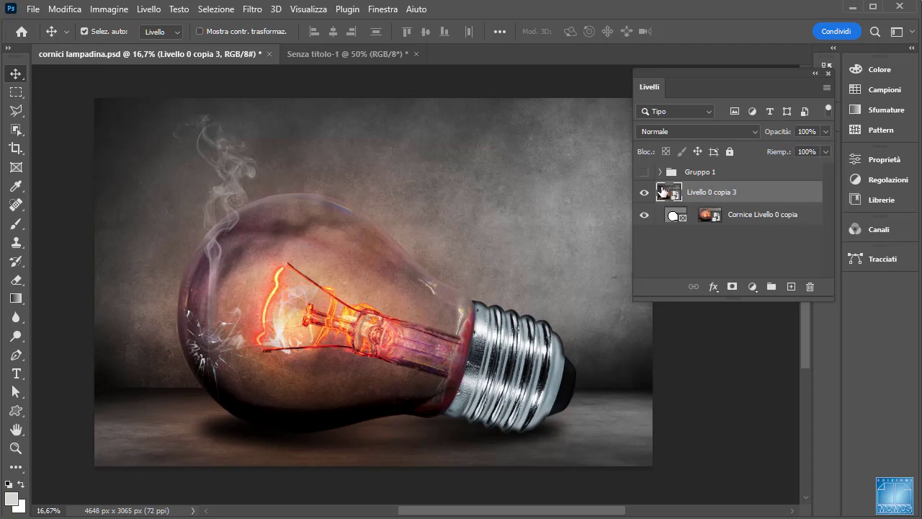
left_click_drag(672, 195, 661, 232)
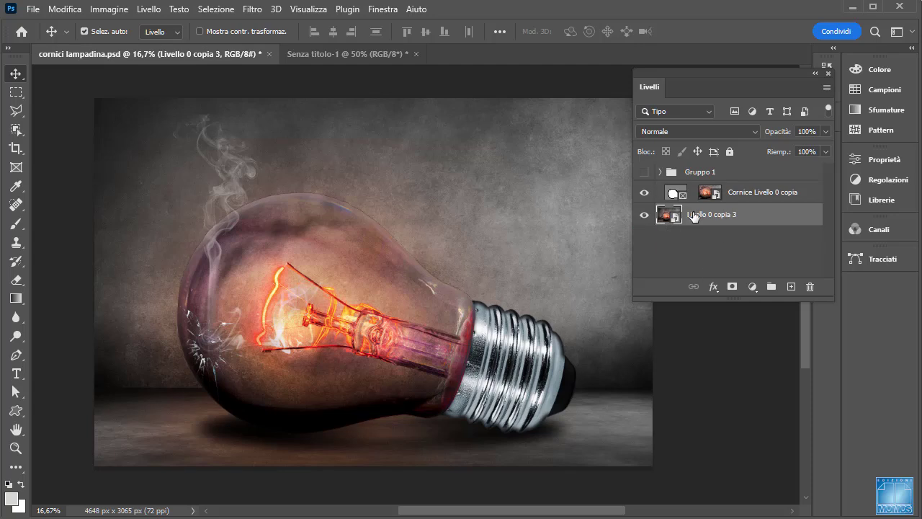
left_click(673, 196)
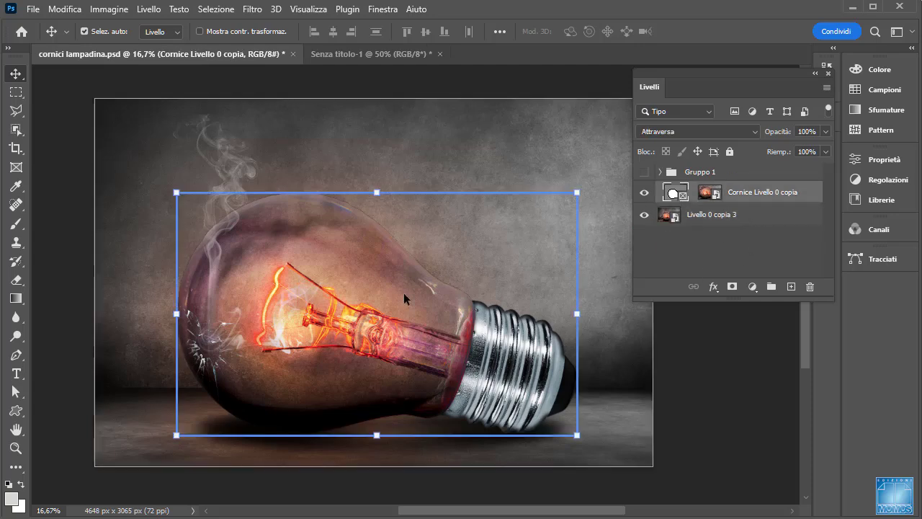
left_click(711, 193)
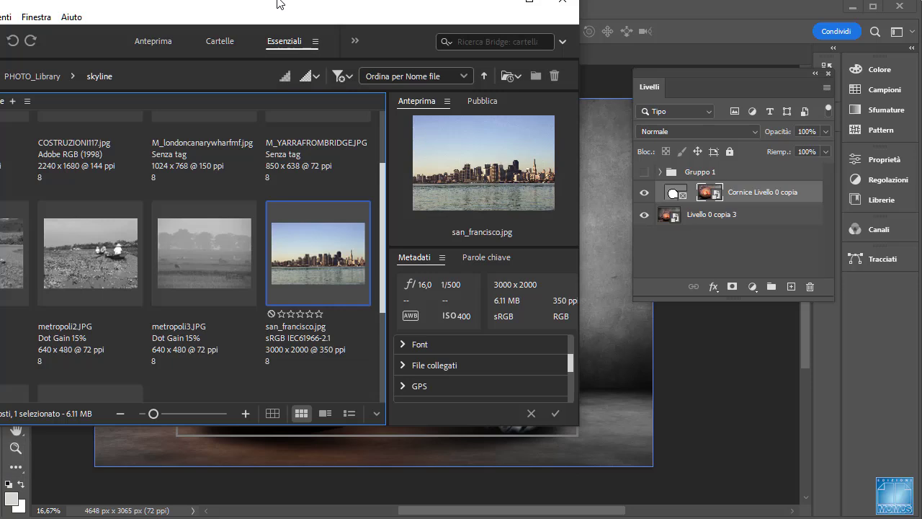
Step: Place san_francisco.jpg from Bridge into the bulb frame, now named Cornice san_francisco
left_click_drag(273, 8, 84, 14)
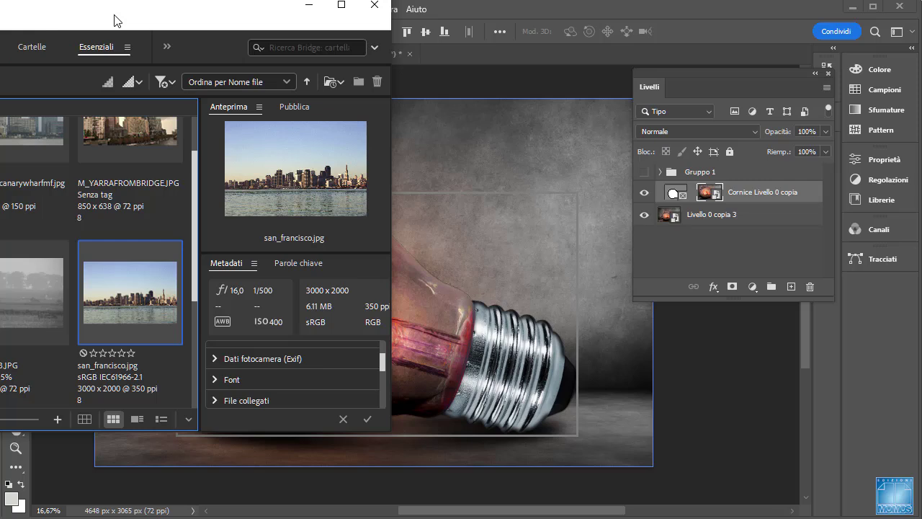
left_click_drag(34, 26, 108, 28)
right_click(136, 257)
mouse_move(175, 437)
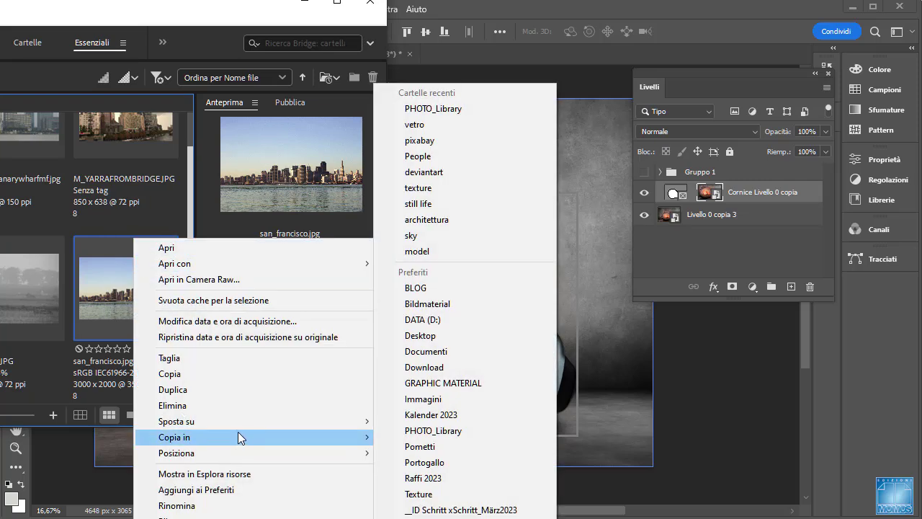
mouse_move(176, 453)
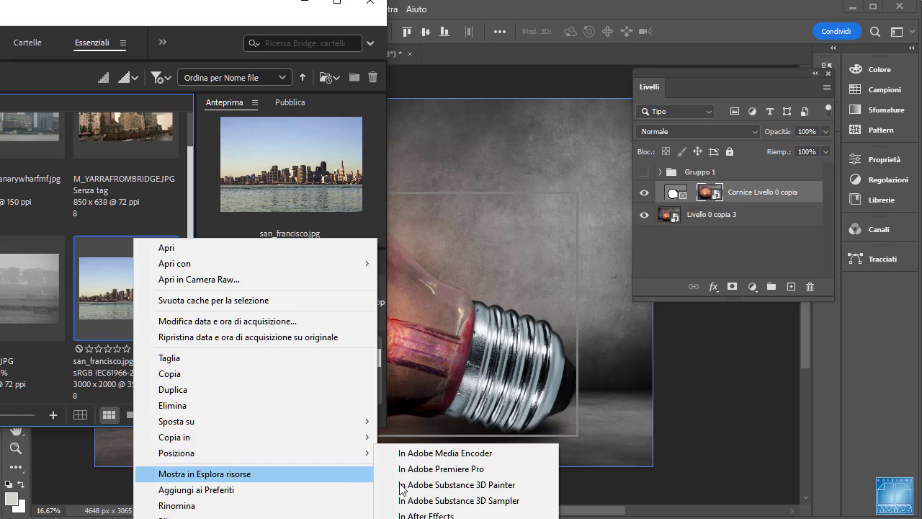
left_click(432, 515)
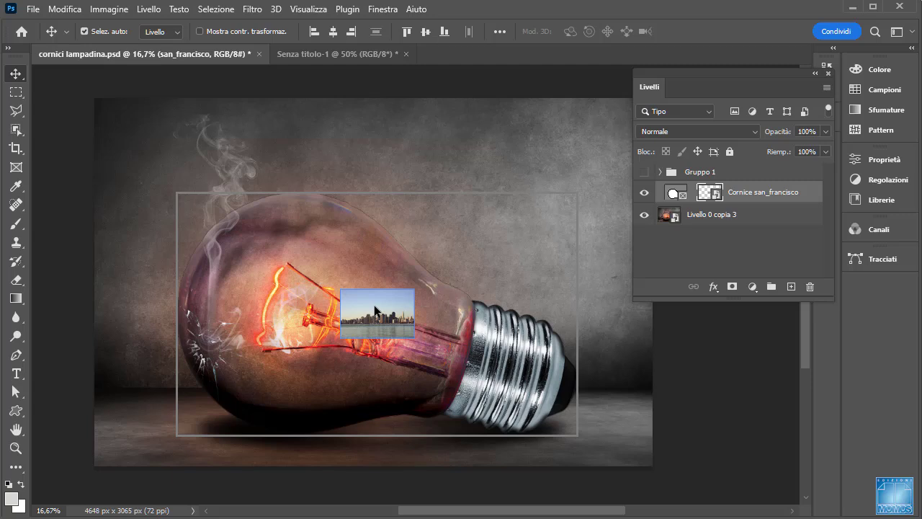
Step: Scale the skyline to about 408% and position it to fill the bulb frame
key("ctrl+t")
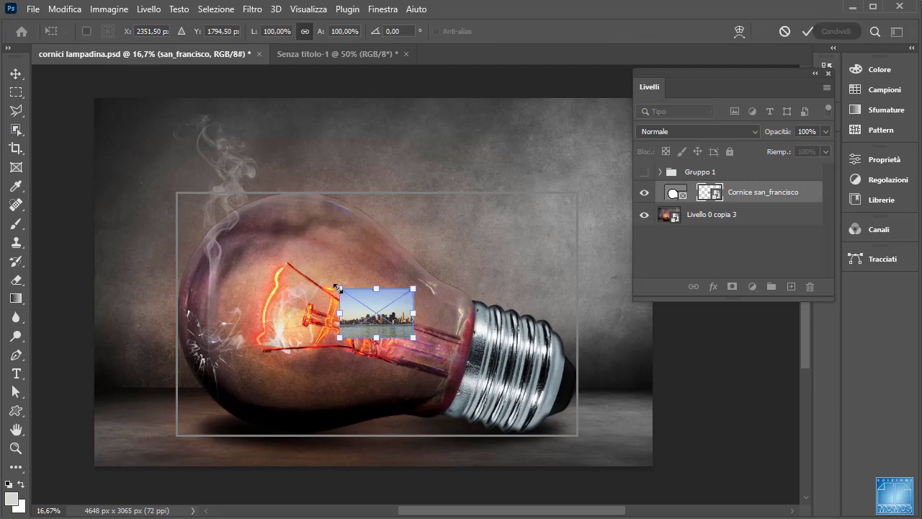
left_click(64, 9)
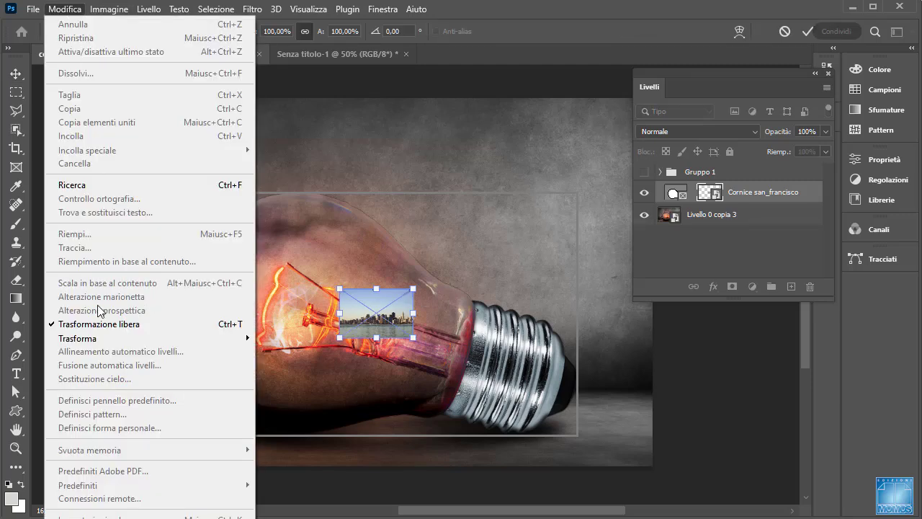
left_click(338, 290)
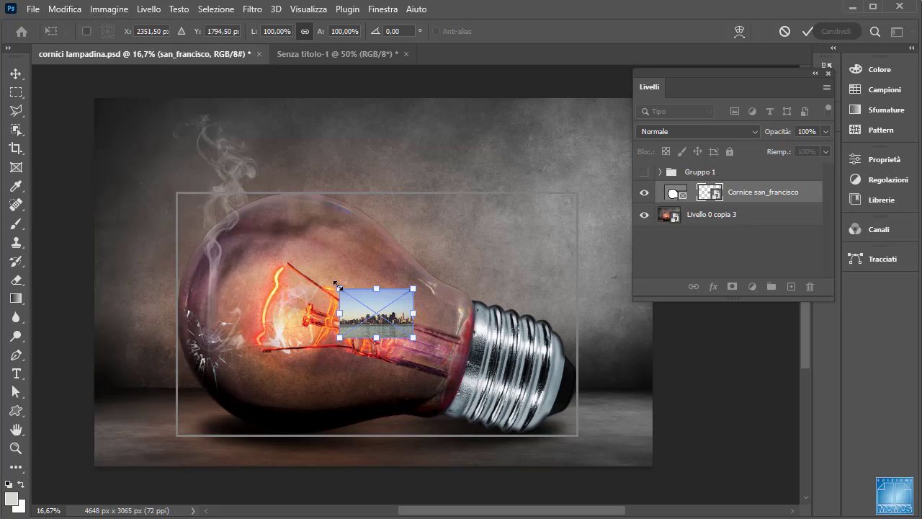
left_click_drag(339, 290, 177, 179)
left_click_drag(289, 287, 340, 367)
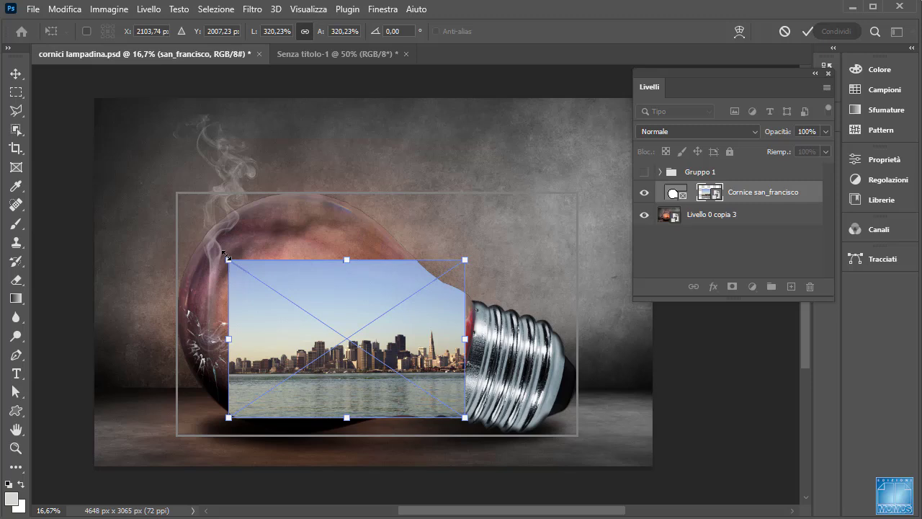
left_click_drag(225, 254, 160, 213)
left_click_drag(347, 352, 360, 368)
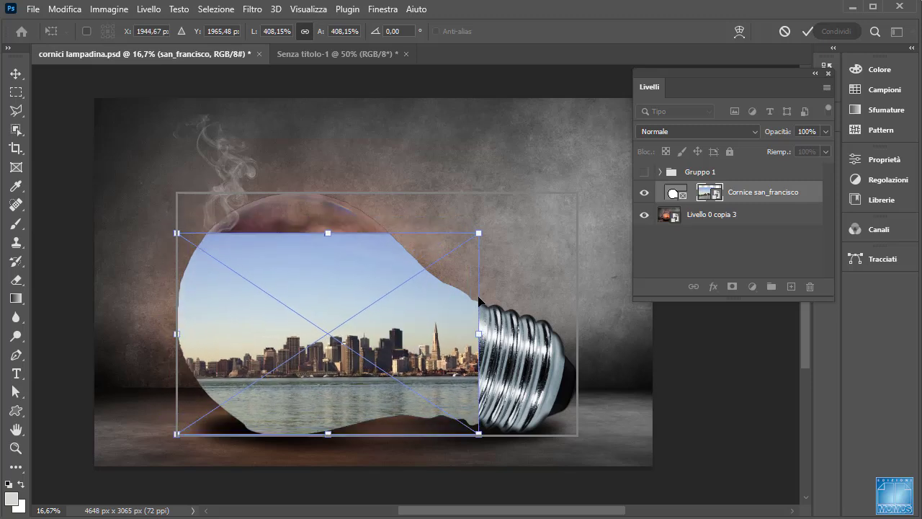
key("Return")
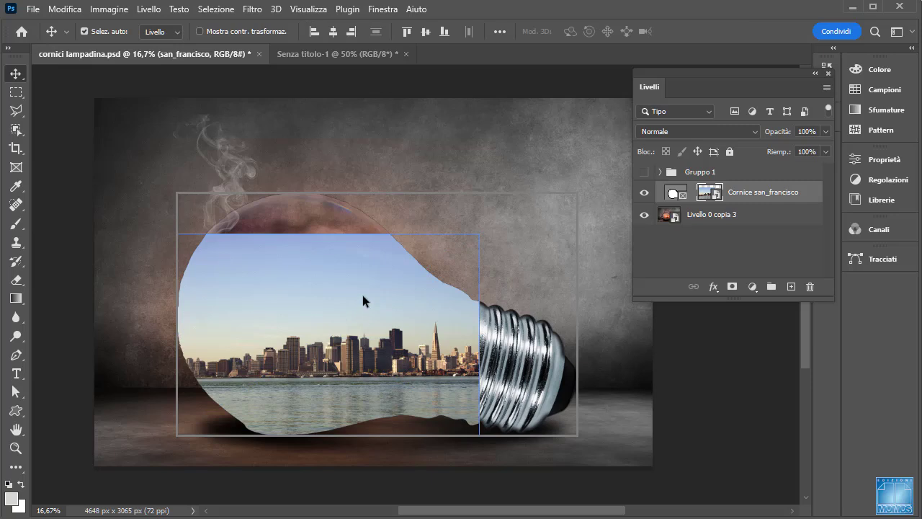
Step: Open Opzioni di fusione from the fx menu for the Cornice san_francisco layer
left_click_drag(647, 86, 594, 47)
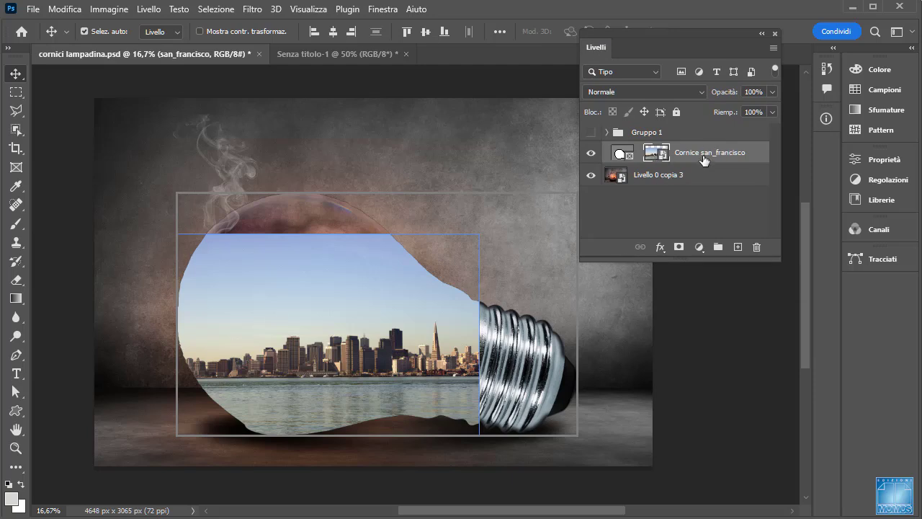
left_click_drag(620, 259, 620, 217)
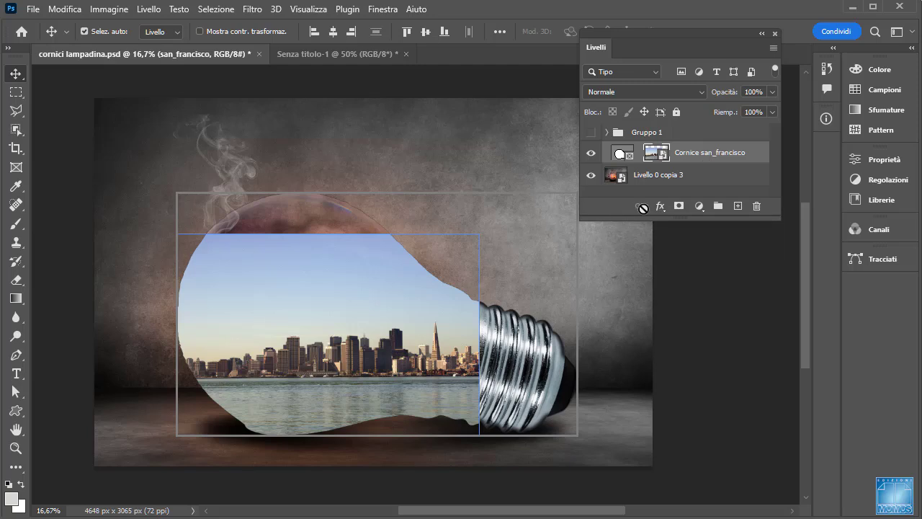
left_click(659, 207)
left_click(666, 222)
Step: Split the Grigio Livello attuale white slider to 111/185, then select the Rosso blend channel
left_click_drag(300, 162, 172, 138)
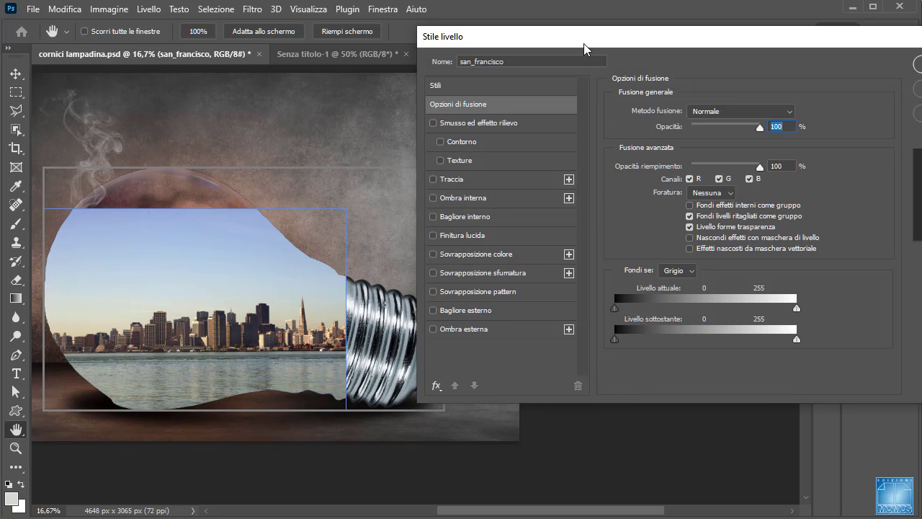
mouse_move(584, 49)
left_mouse_down()
mouse_move(541, 35)
mouse_move(536, 48)
left_mouse_up()
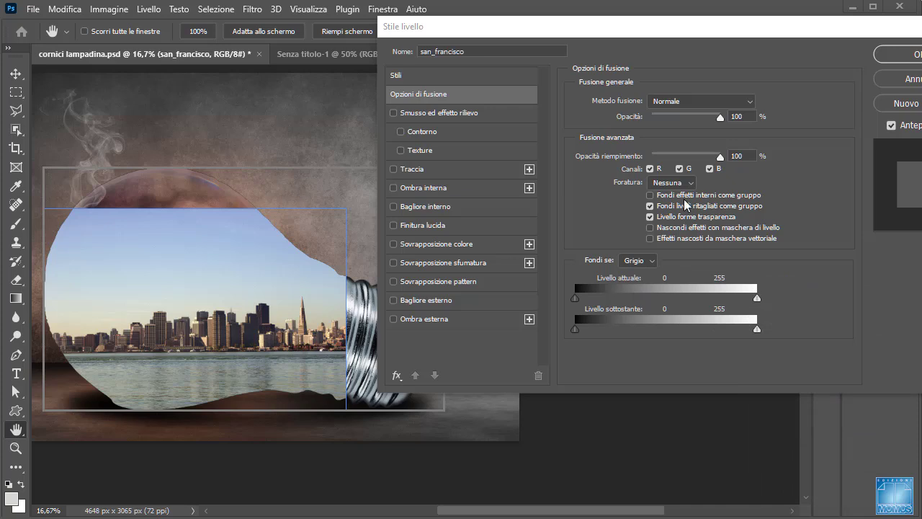
mouse_move(563, 38)
left_mouse_down()
mouse_move(557, 389)
mouse_move(548, 49)
left_mouse_up()
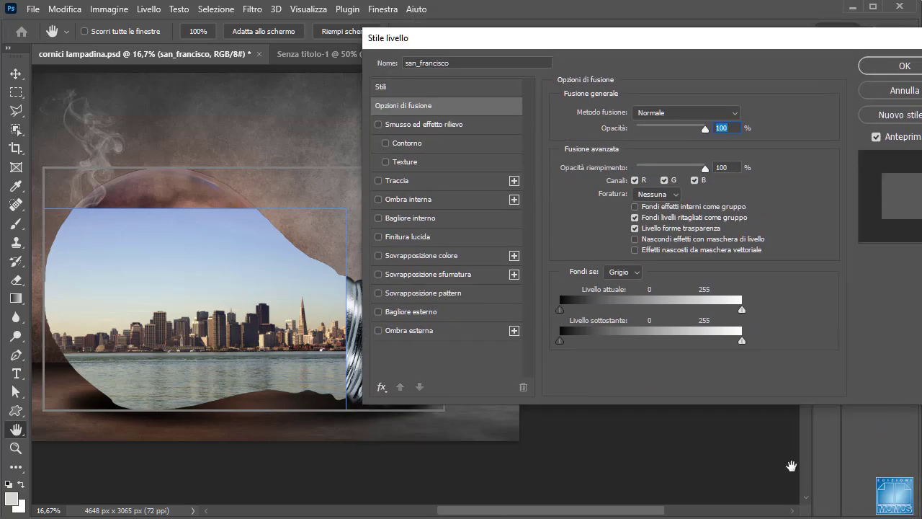
left_click_drag(742, 309, 656, 310)
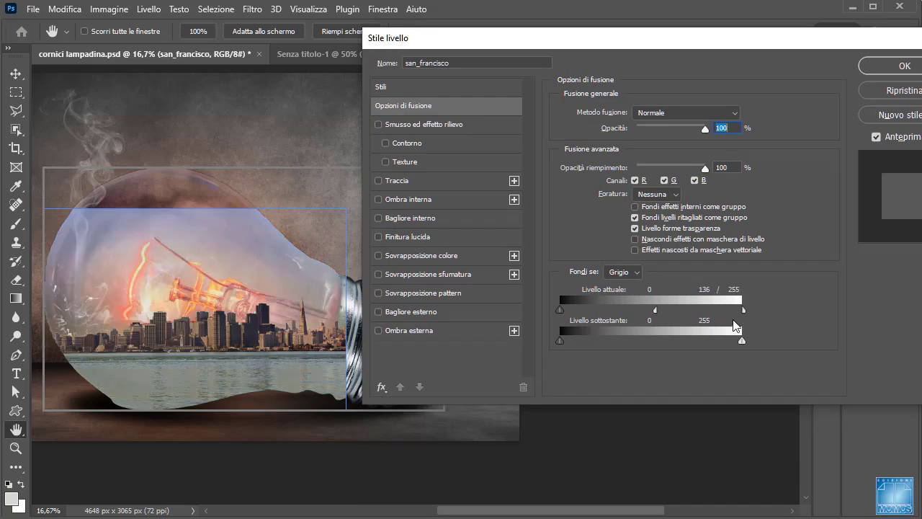
mouse_move(742, 310)
left_mouse_down()
mouse_move(624, 312)
mouse_move(637, 312)
left_mouse_up()
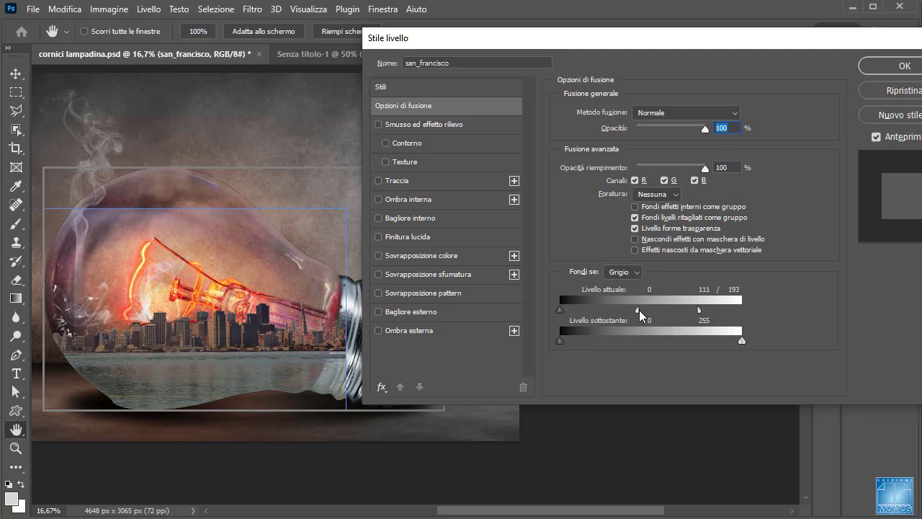
left_click_drag(698, 310, 694, 311)
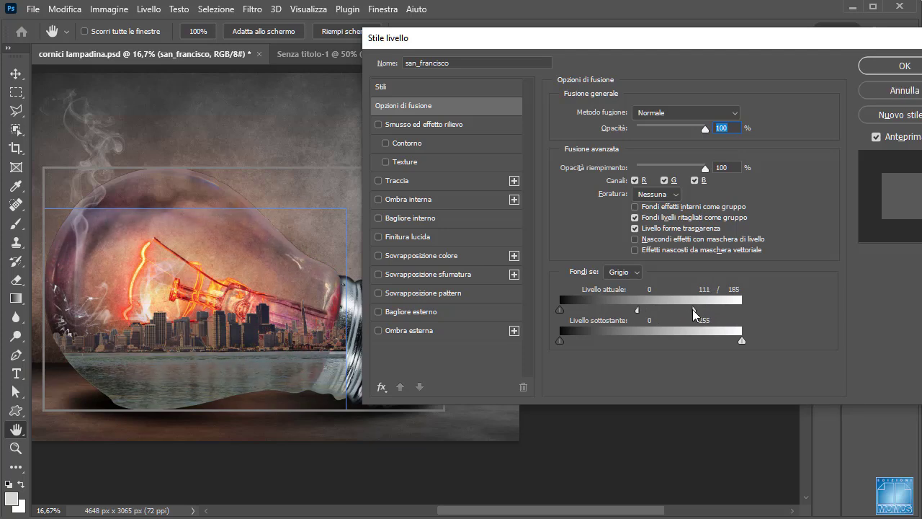
left_click(622, 272)
left_click(620, 292)
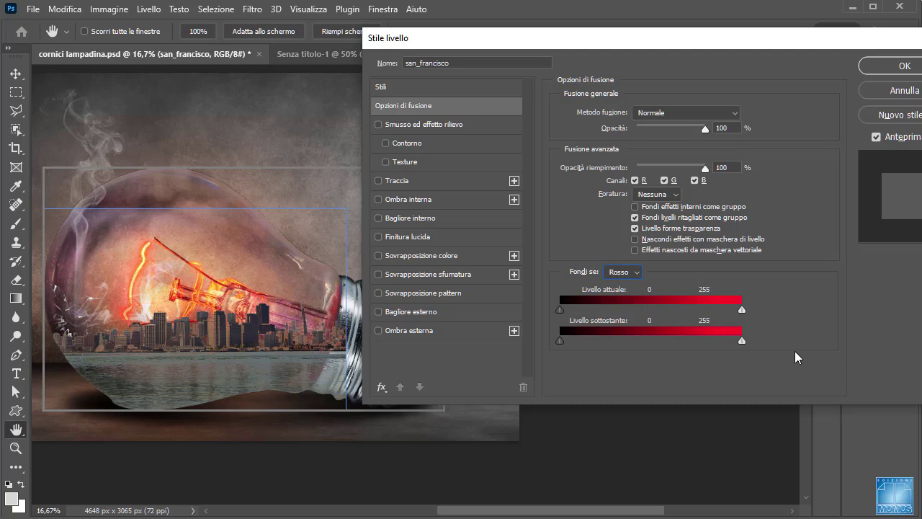
Step: Split the Rosso Livello sottostante slider to 74/201
key("alt")
left_click_drag(742, 340, 658, 346)
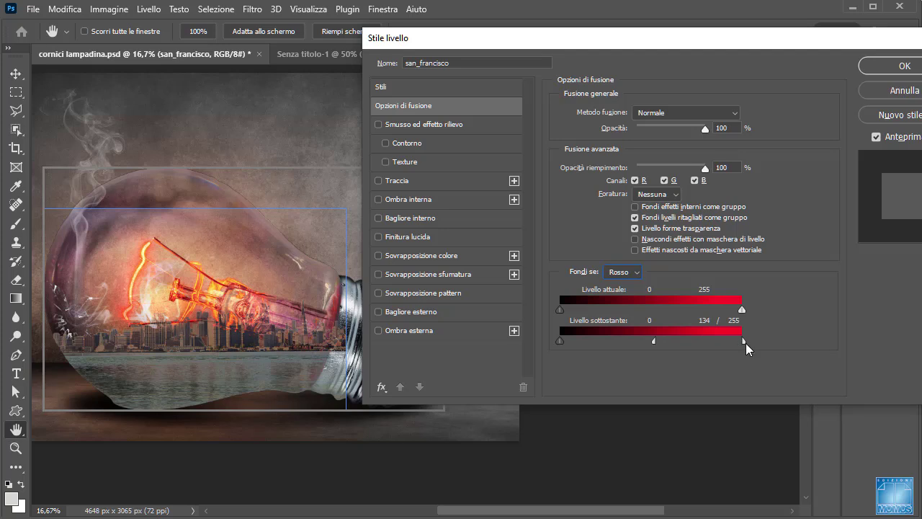
mouse_move(742, 340)
left_mouse_down()
mouse_move(592, 340)
mouse_move(612, 339)
left_mouse_up()
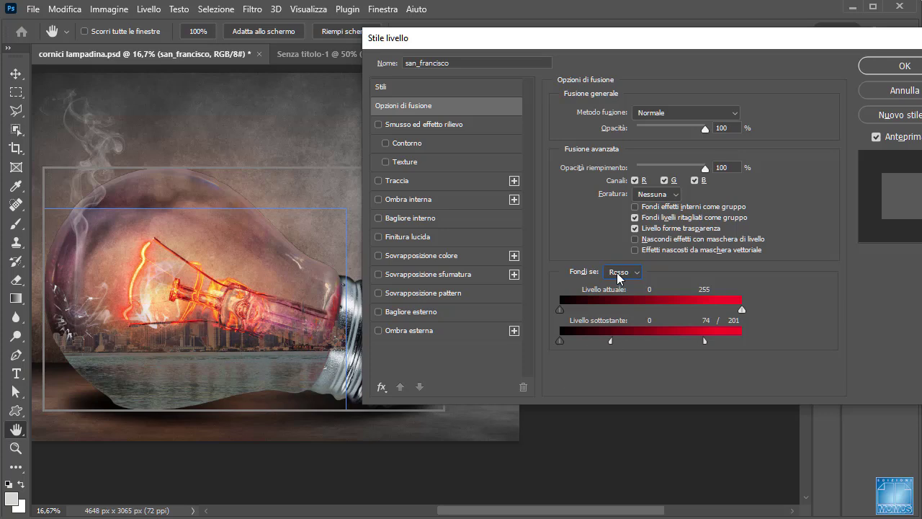
Step: Split the Blu Livello attuale slider to 120/184 and apply the layer style
left_click(617, 272)
left_click(618, 312)
key("alt")
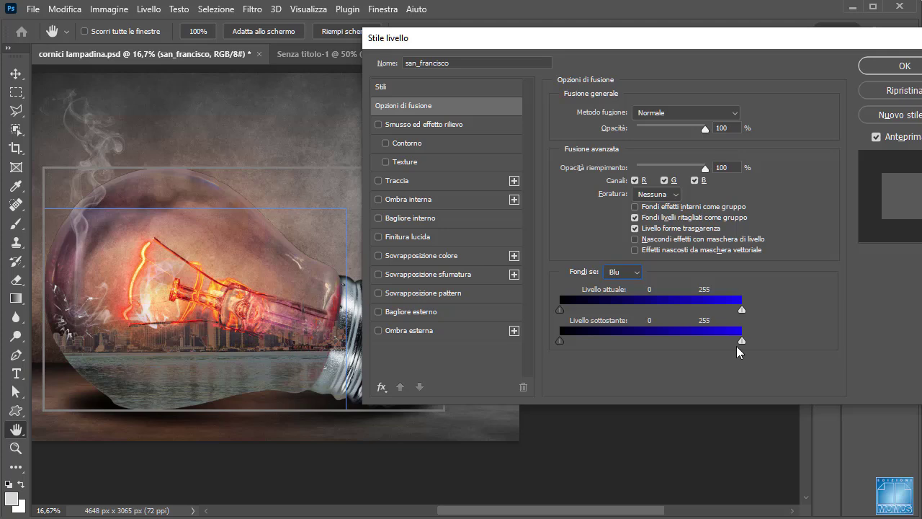
mouse_move(743, 312)
left_mouse_down()
mouse_move(633, 309)
mouse_move(646, 309)
left_mouse_up()
mouse_move(742, 310)
left_mouse_down()
mouse_move(617, 311)
mouse_move(645, 304)
left_mouse_up()
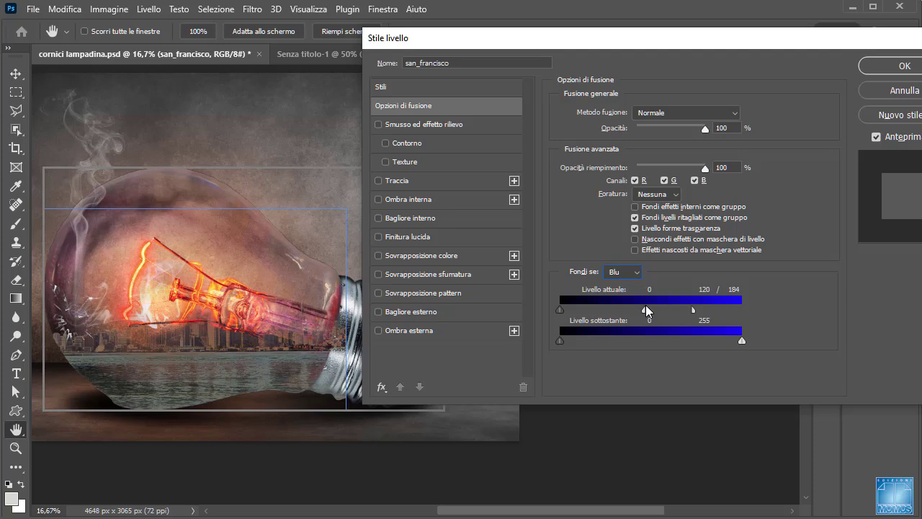
left_click(901, 69)
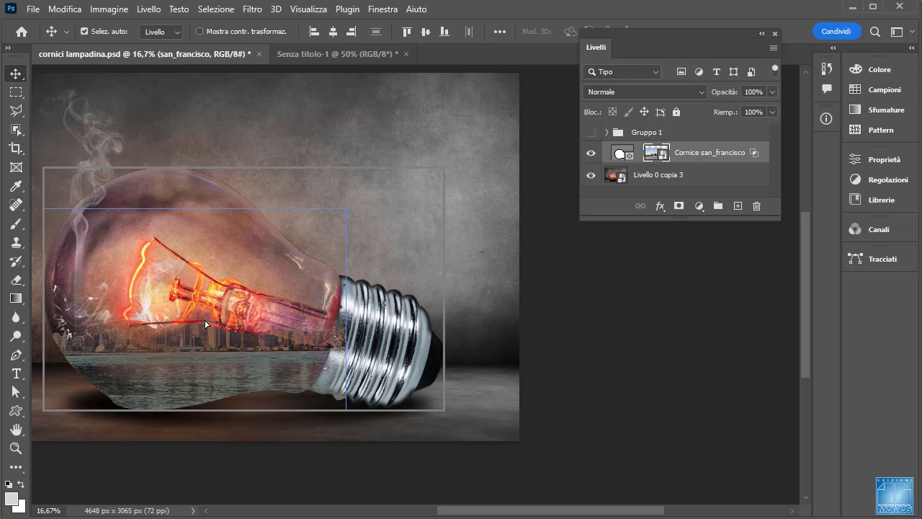
Step: Drag the skyline down and left so it sits along the bulb's lower part
mouse_move(205, 325)
left_mouse_down()
mouse_move(200, 342)
mouse_move(198, 324)
left_mouse_up()
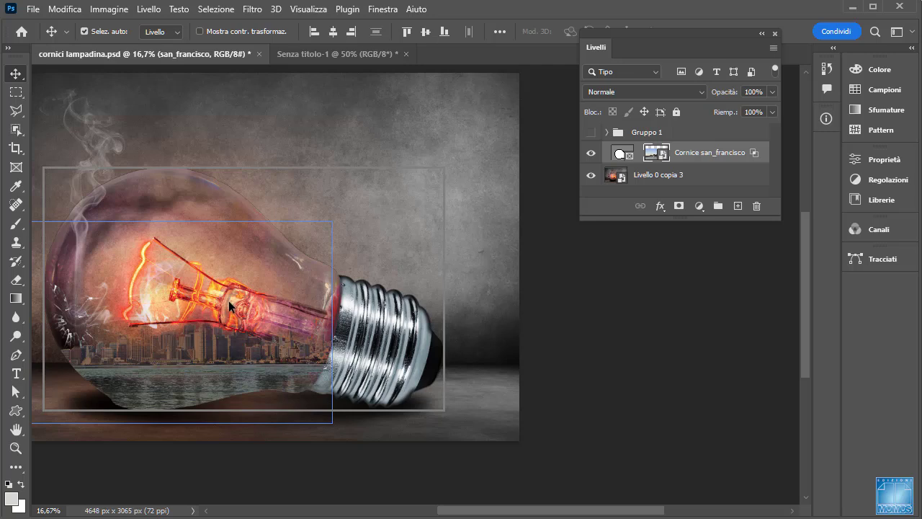
left_click_drag(212, 335, 207, 343)
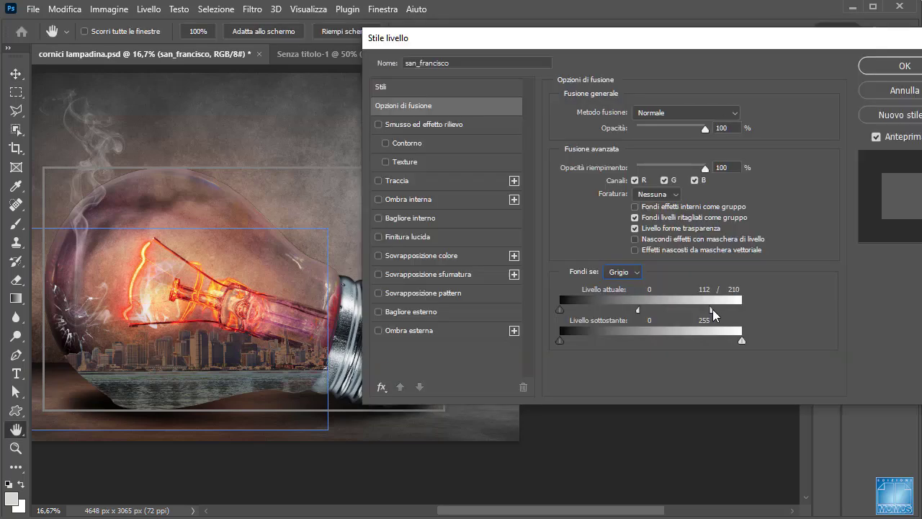
Step: Narrow the skyline layer's Grigio blend-if range by moving the Livello attuale split half-handle from 112 to 201
left_click_drag(711, 310, 743, 309)
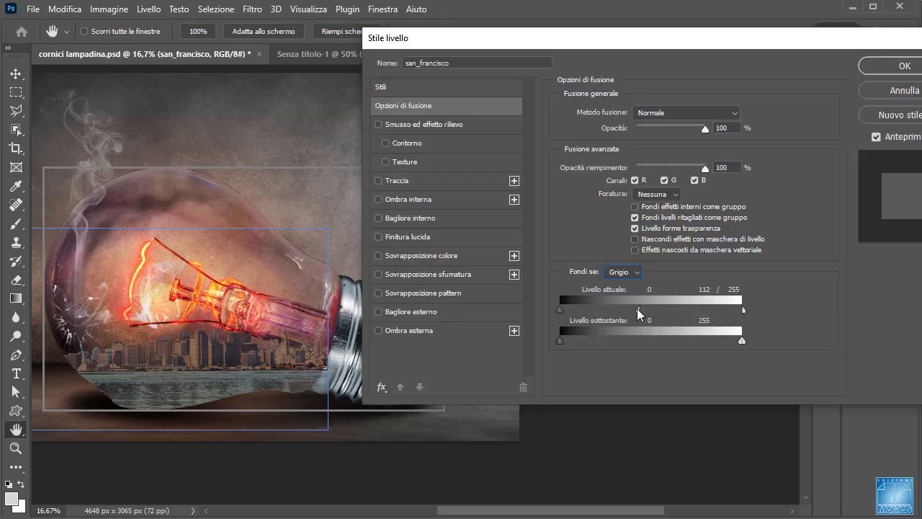
mouse_move(637, 310)
left_mouse_down()
mouse_move(720, 305)
mouse_move(701, 308)
left_mouse_up()
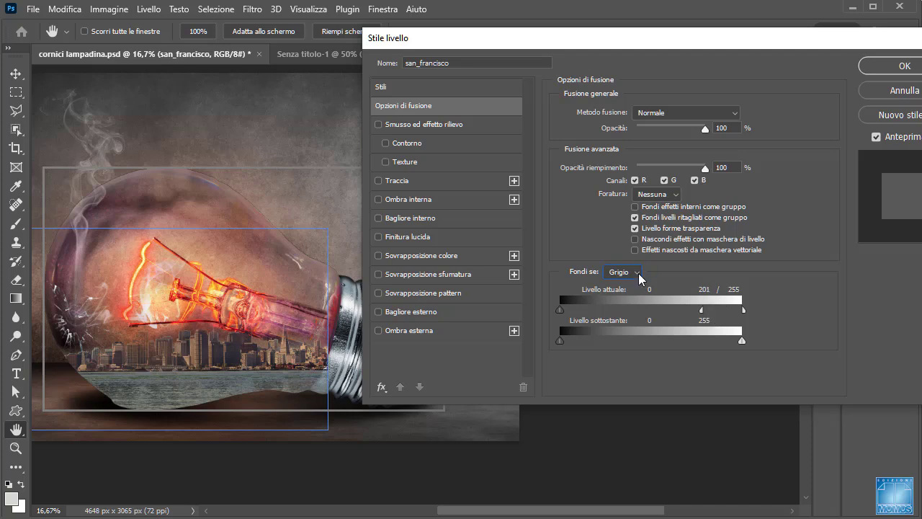
left_click(892, 66)
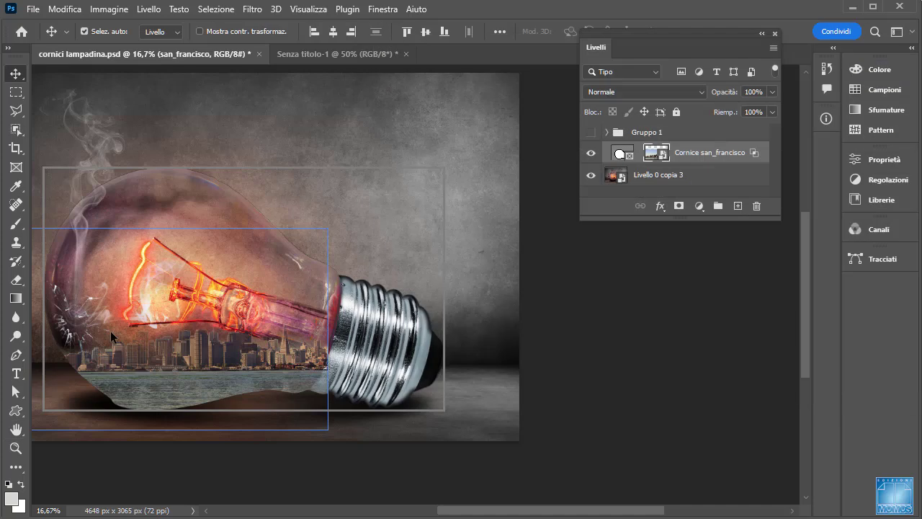
Step: Duplicate Livello 0 copia 3 and move the copy above the skyline frame layer
left_click(653, 177)
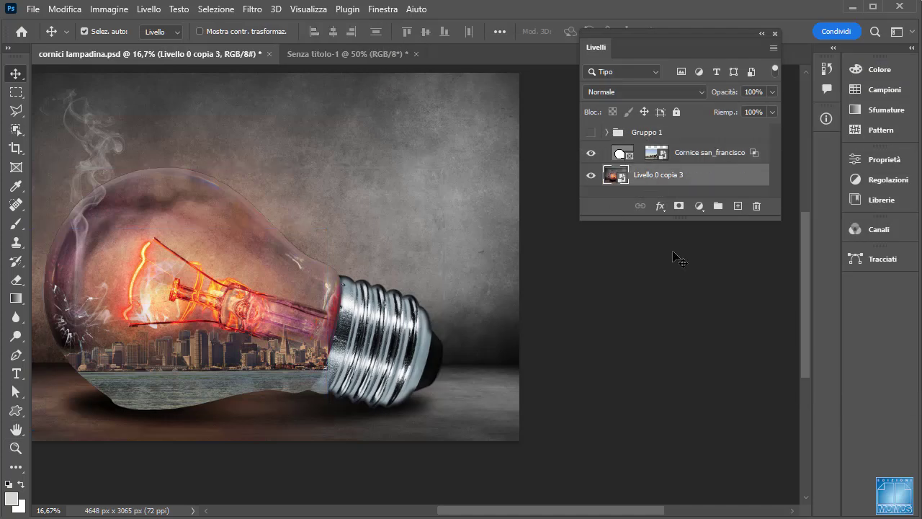
key("ctrl+j")
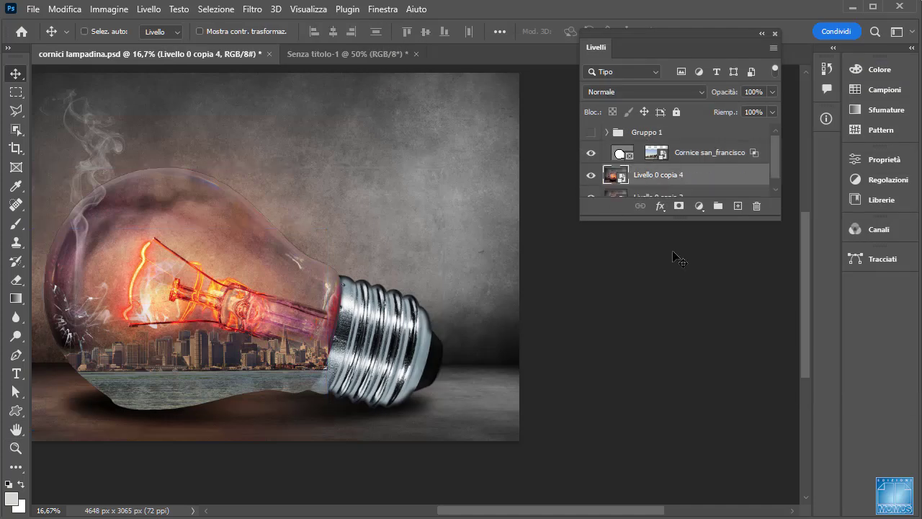
mouse_move(616, 177)
left_mouse_down()
mouse_move(613, 132)
mouse_move(613, 141)
left_mouse_up()
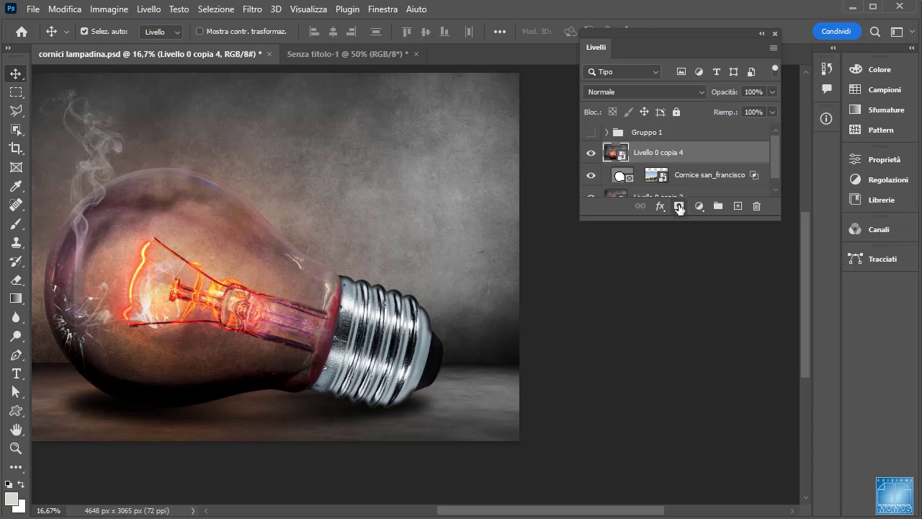
Step: Give the bulb copy a black hiding mask and brush the lower-left glass edge back in
left_click(679, 208, "alt")
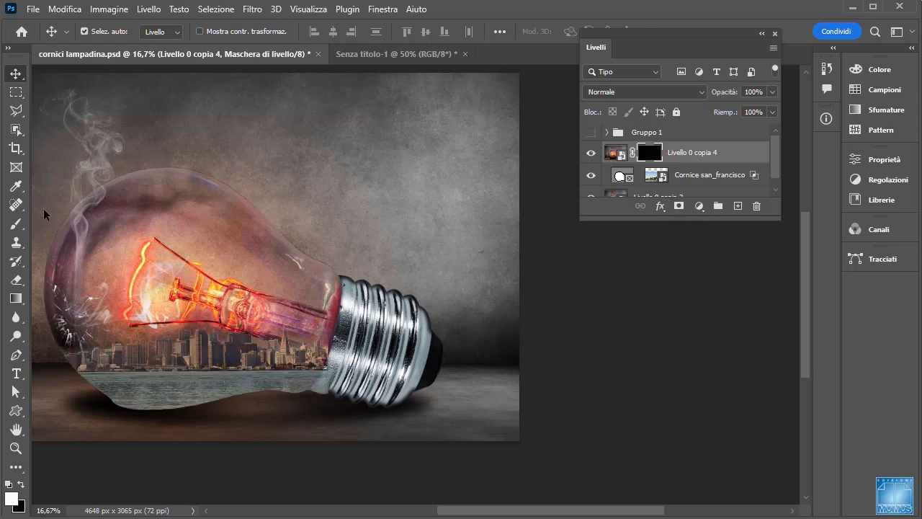
left_click(16, 223)
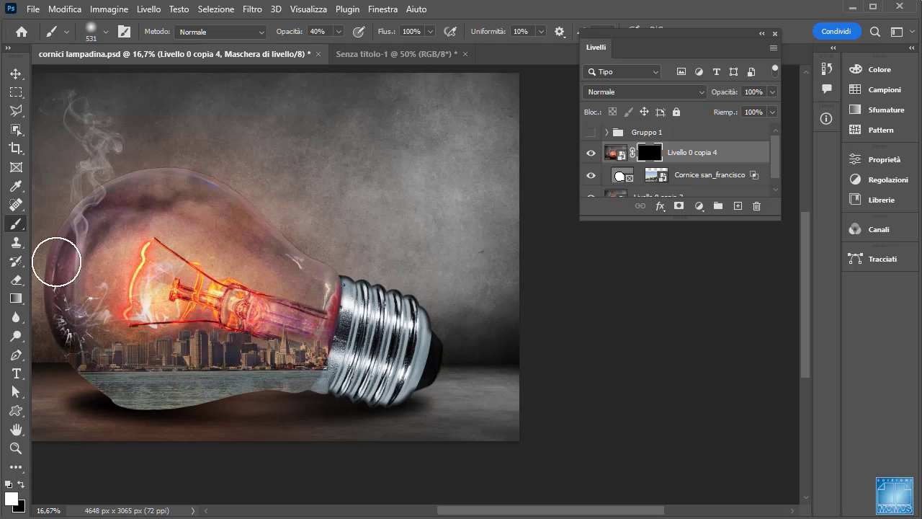
left_click_drag(61, 346, 241, 411)
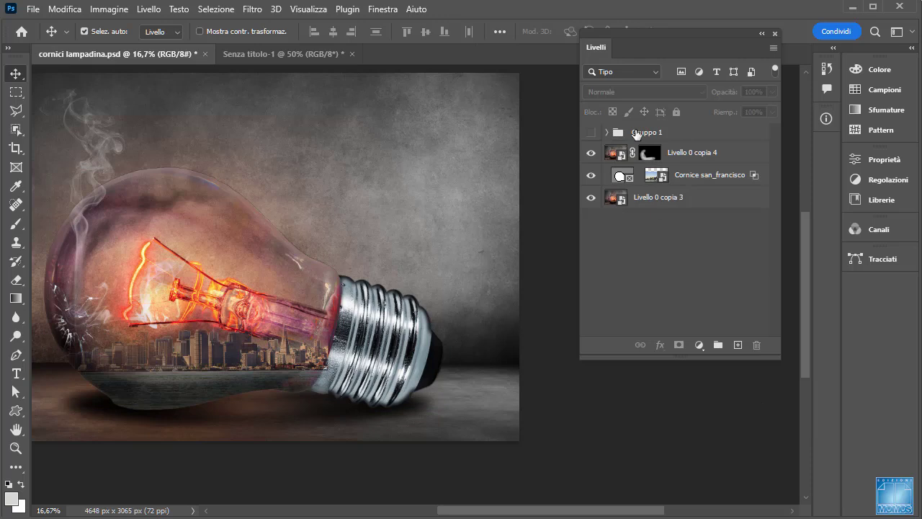
left_click(620, 178)
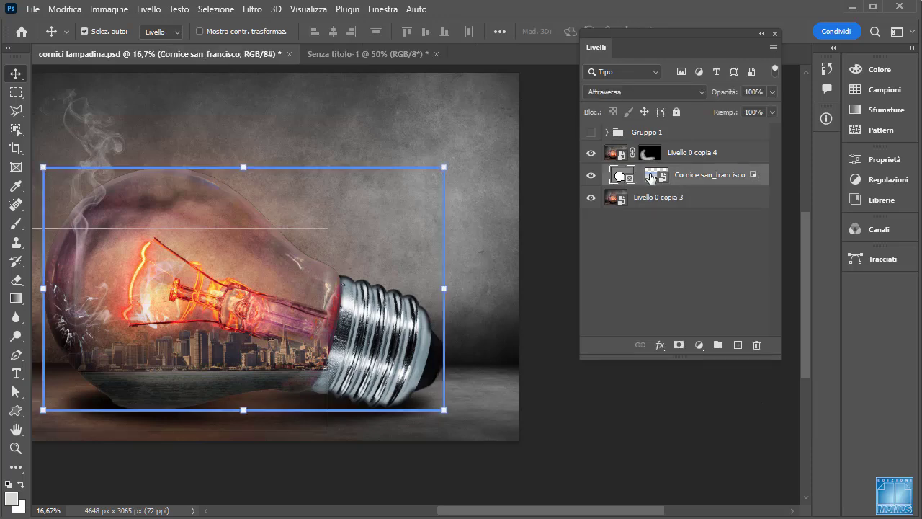
left_click(658, 179)
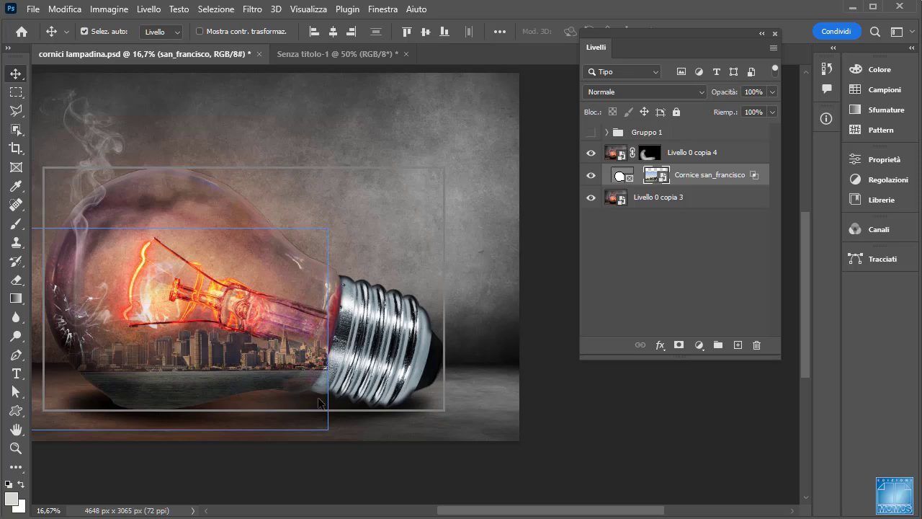
left_click(639, 433)
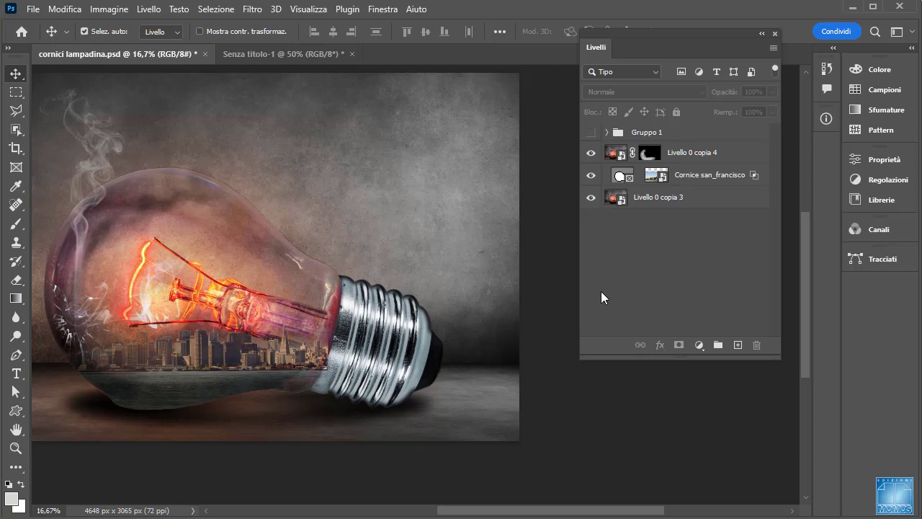